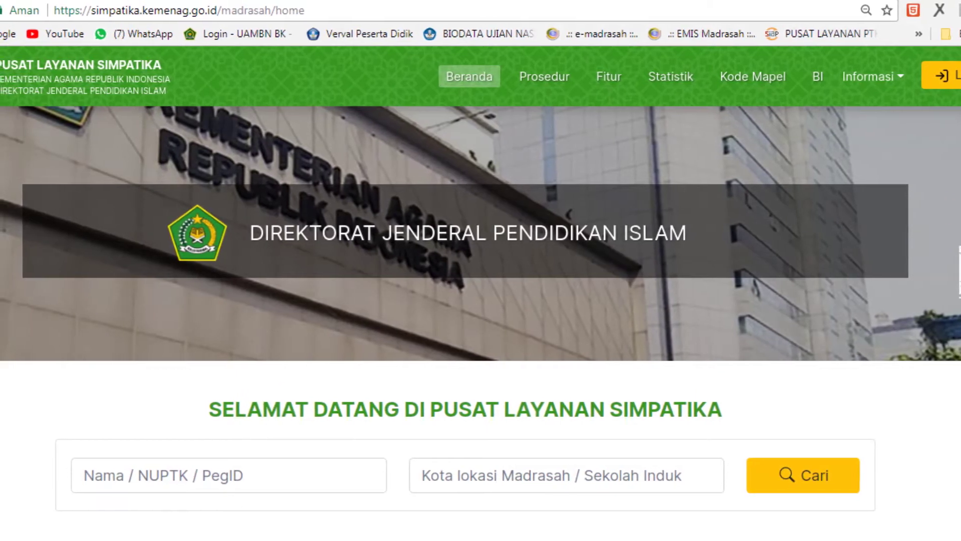
Open the Login Admin page of the SIMPATIKA portal
{"action": "left_click", "coordinate": [958, 80]}
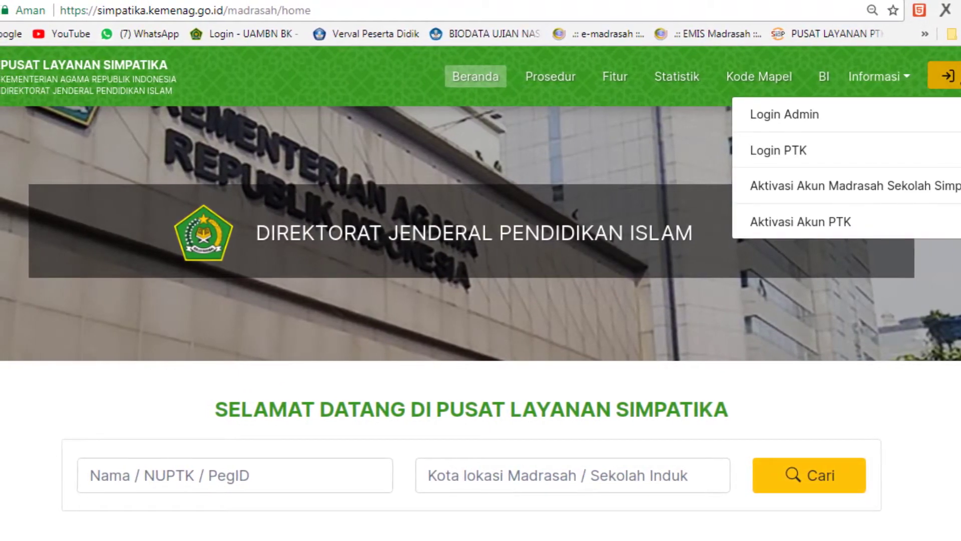
{"action": "left_click", "coordinate": [817, 120]}
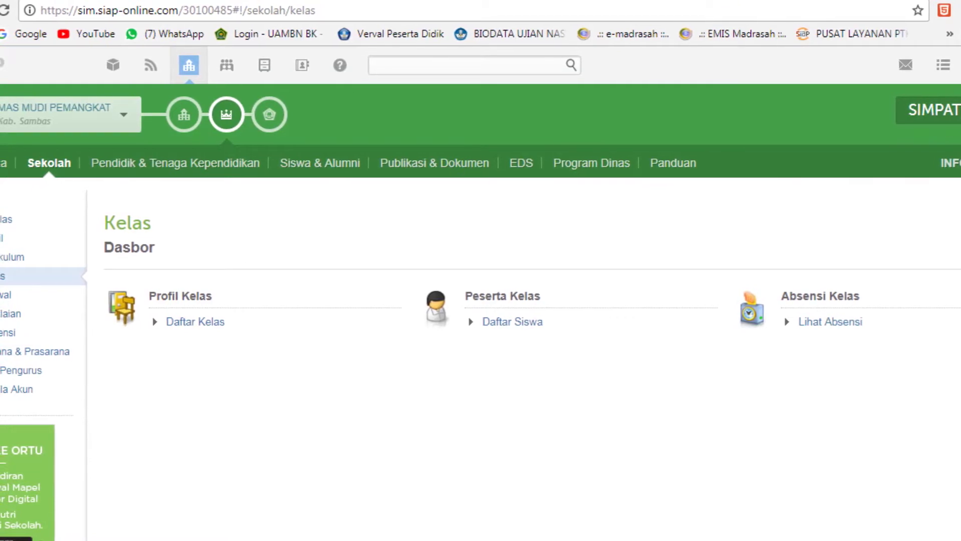
Enlarge the browser's page zoom for the school's Kelas page
{"action": "left_click", "coordinate": [960, 10]}
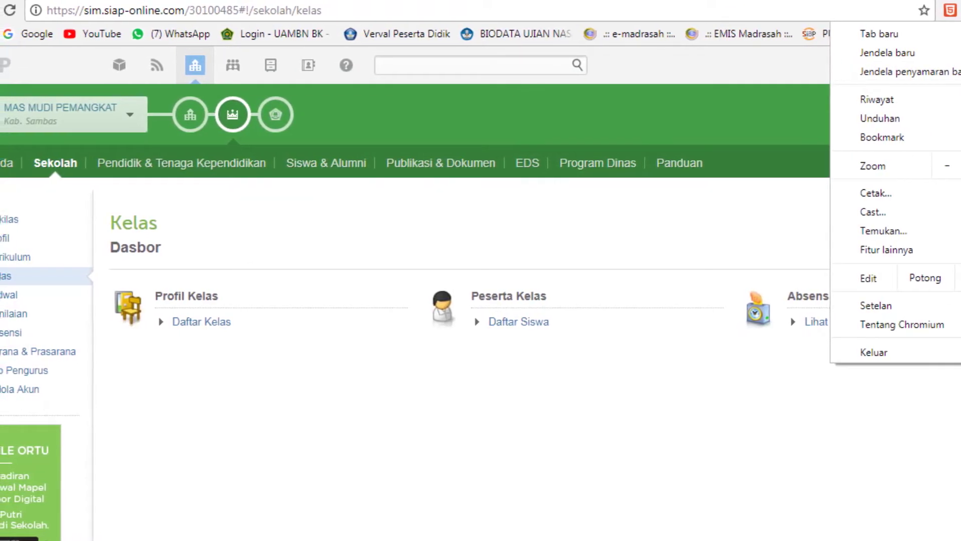
{"action": "left_click", "coordinate": [960, 166]}
{"action": "left_click", "coordinate": [960, 166]}
{"action": "left_click", "coordinate": [960, 165]}
{"action": "left_click", "coordinate": [960, 165]}
{"action": "left_click", "coordinate": [591, 366]}
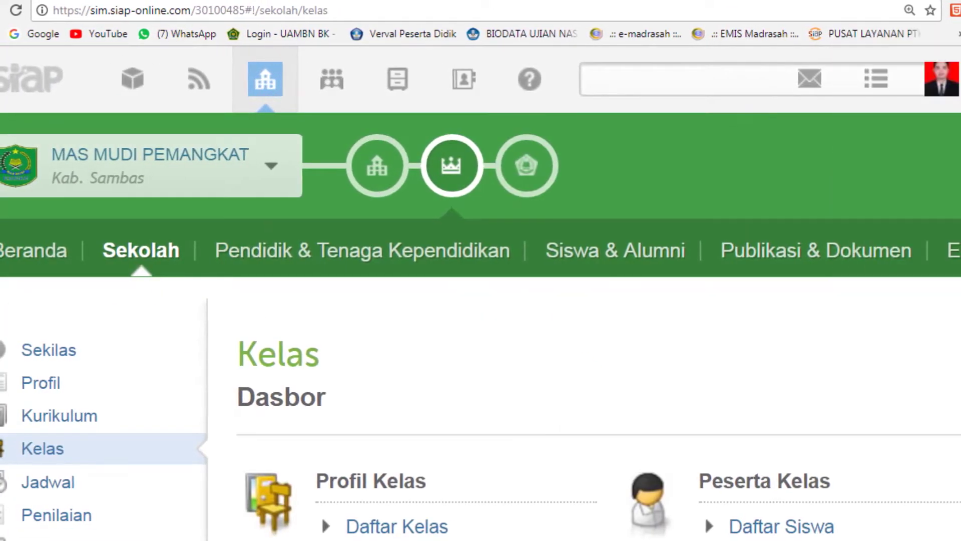
Open the school's Sarana & Prasarana dashboard and bring its Prasarana section into view
{"action": "scroll", "coordinate": [591, 365], "scroll_direction": "down", "scroll_amount": 2}
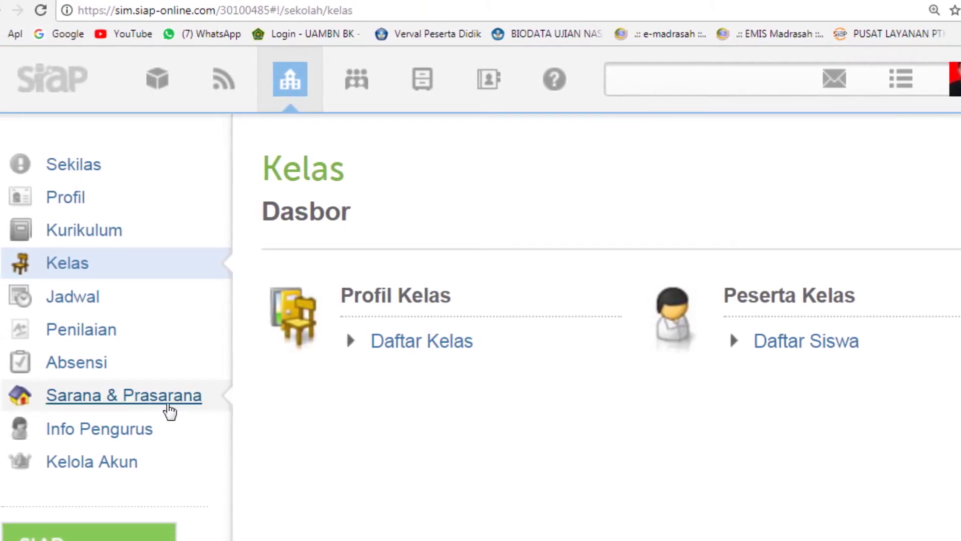
{"action": "left_click", "coordinate": [157, 403]}
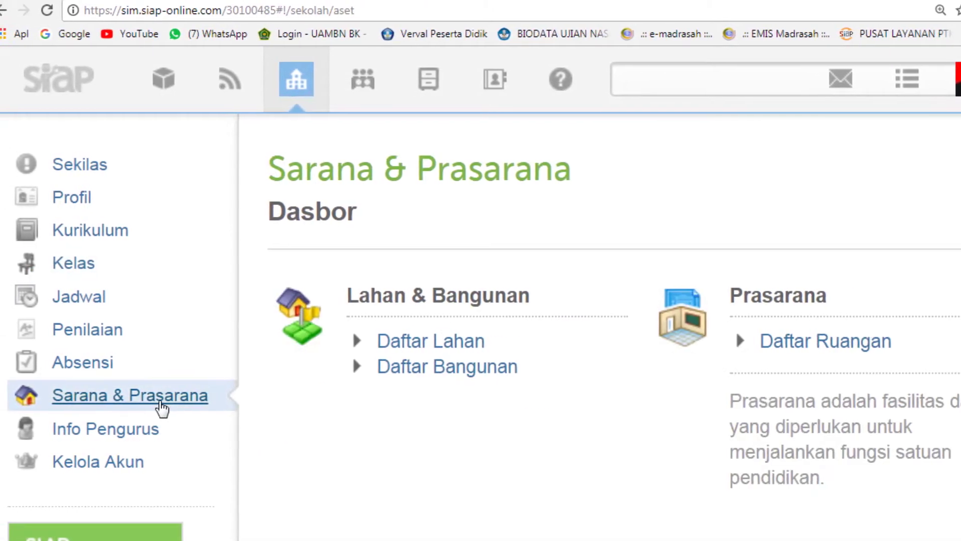
{"action": "scroll", "coordinate": [551, 326], "scroll_direction": "down", "scroll_amount": 1}
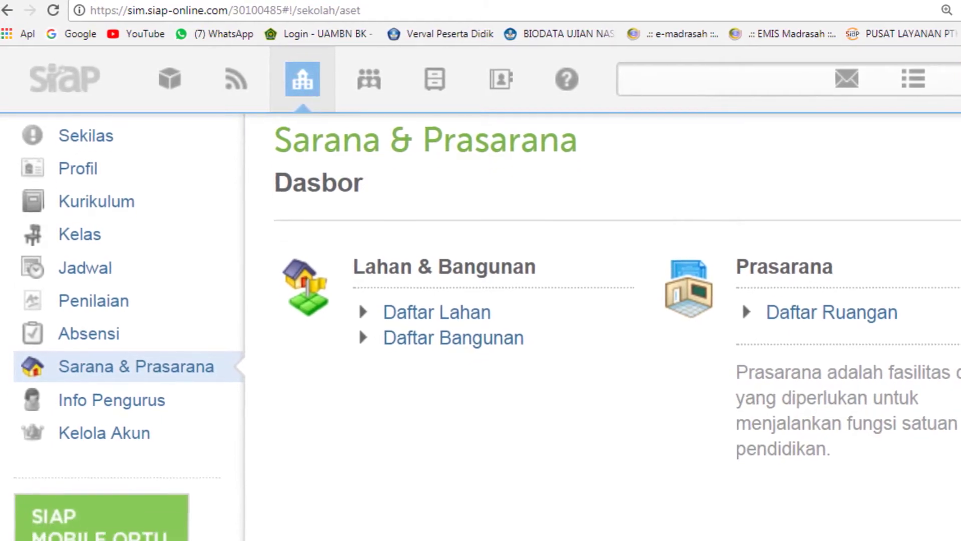
{"action": "scroll", "coordinate": [550, 325], "scroll_direction": "up", "scroll_amount": 1}
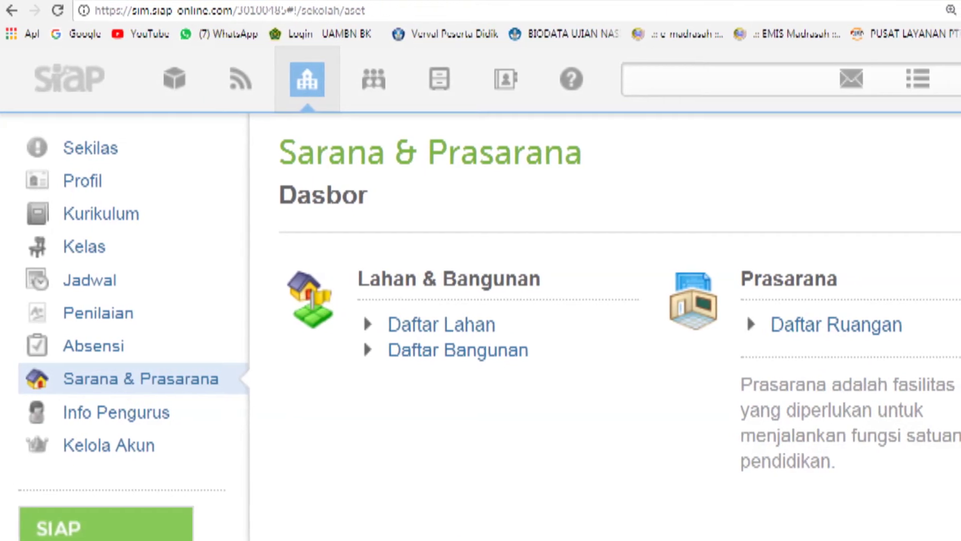
{"action": "scroll", "coordinate": [551, 325], "scroll_direction": "right", "scroll_amount": 3}
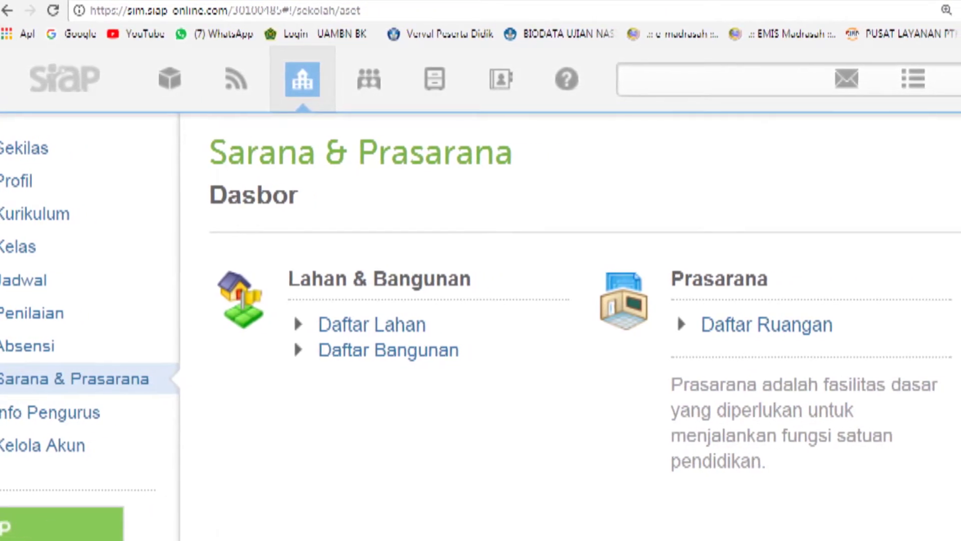
{"action": "scroll", "coordinate": [551, 326], "scroll_direction": "right", "scroll_amount": 1}
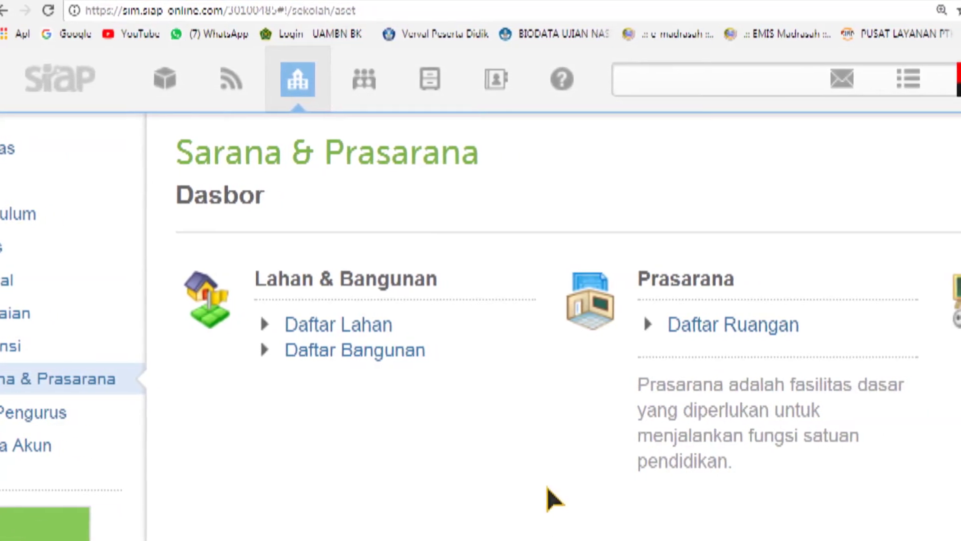
Capture the screen area around the Prasarana section, outline its Daftar Ruangan entry with a red rectangle, and copy the capture
{"action": "key", "text": "Print"}
{"action": "left_click_drag", "start_coordinate": [611, 330], "coordinate": [960, 520]}
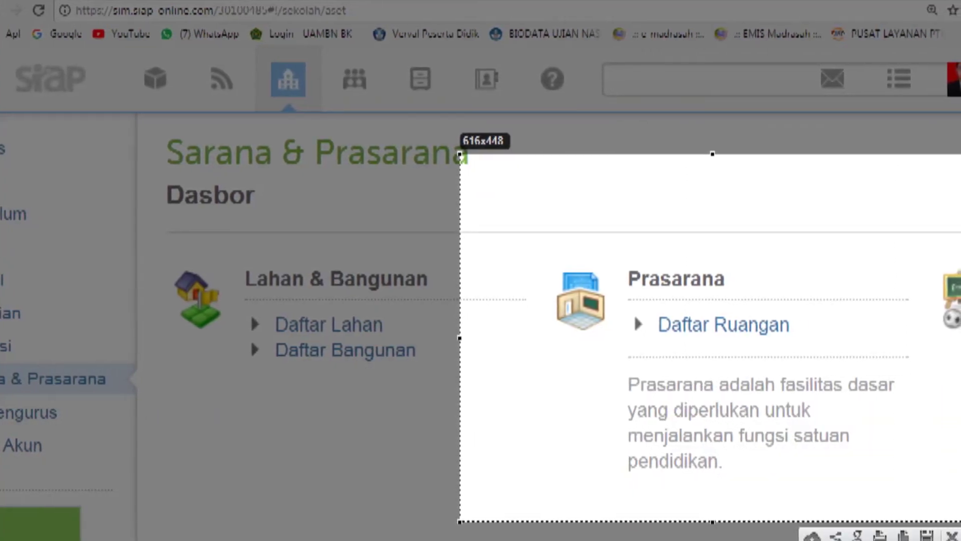
{"action": "mouse_move", "coordinate": [539, 241]}
{"action": "left_mouse_down"}
{"action": "mouse_move", "coordinate": [618, 331]}
{"action": "mouse_move", "coordinate": [793, 363]}
{"action": "mouse_move", "coordinate": [850, 360]}
{"action": "left_mouse_up"}
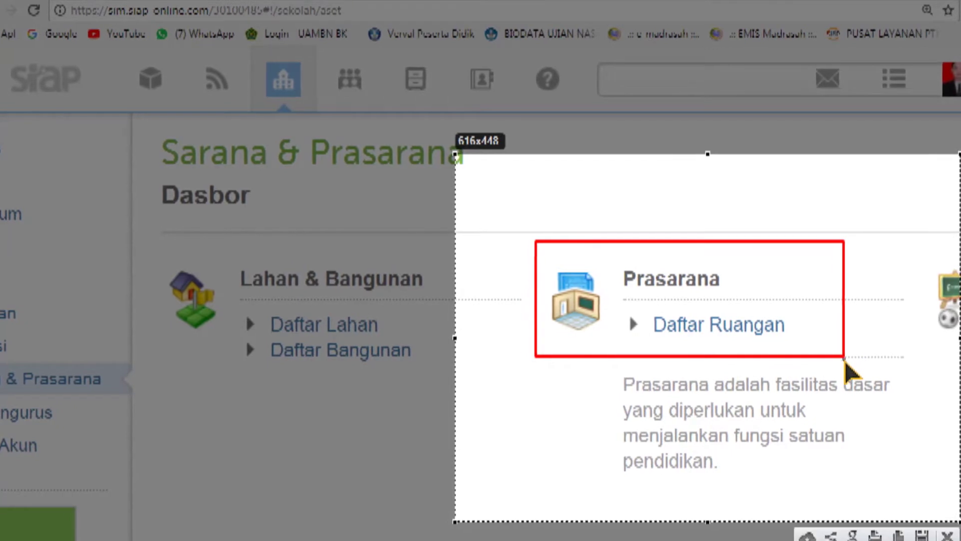
{"action": "key", "text": "ctrl+c"}
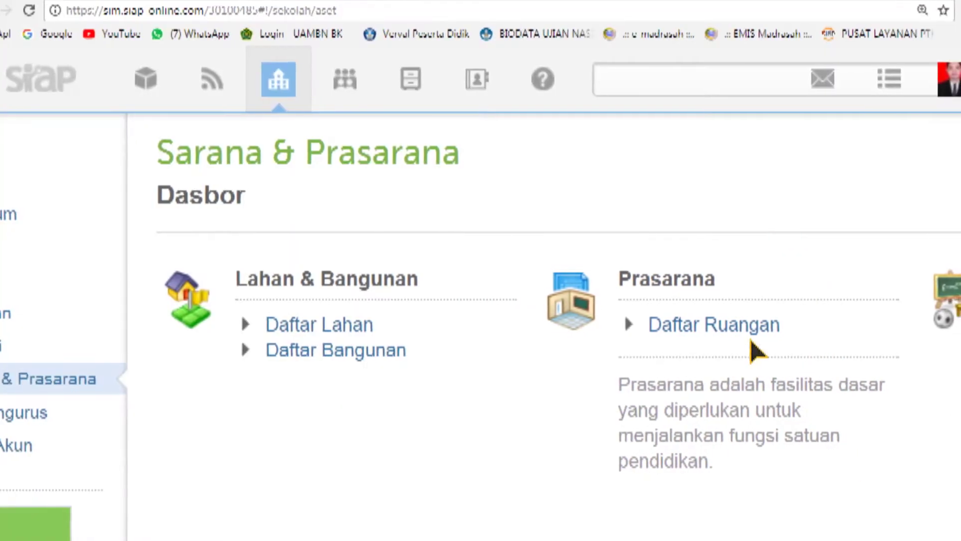
Open Daftar Ruangan under Prasarana and look through the registered rooms
{"action": "left_click", "coordinate": [711, 325]}
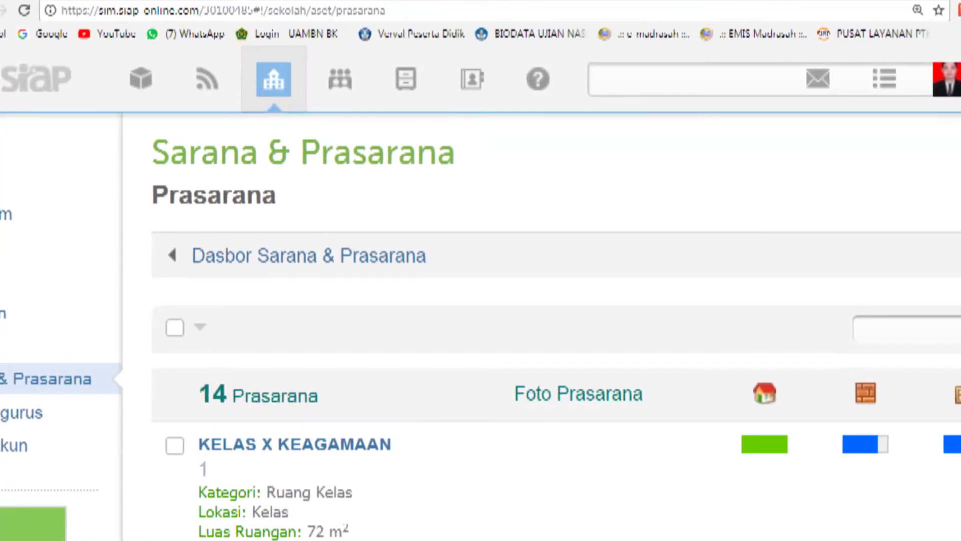
{"action": "scroll", "coordinate": [541, 325], "scroll_direction": "down", "scroll_amount": 2}
{"action": "scroll", "coordinate": [541, 326], "scroll_direction": "up", "scroll_amount": 1}
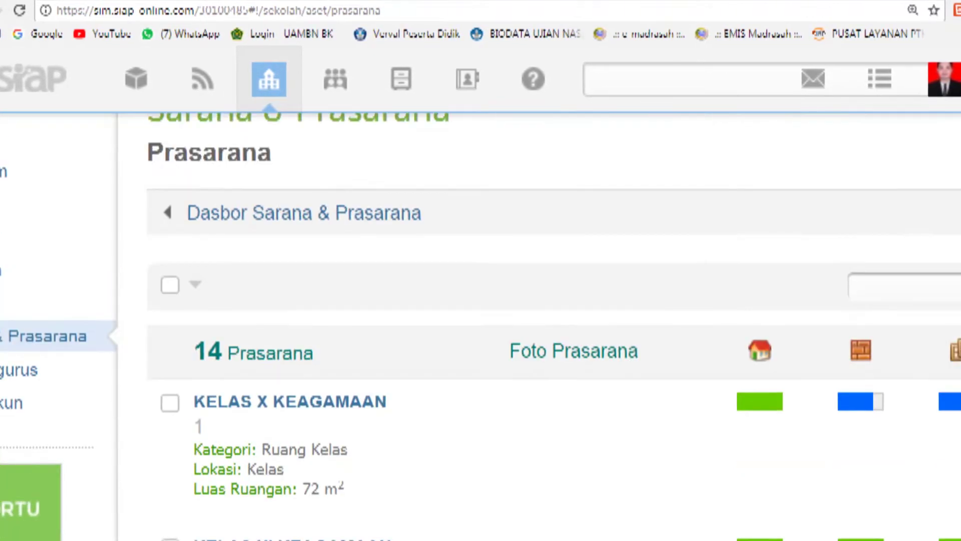
{"action": "scroll", "coordinate": [541, 326], "scroll_direction": "down", "scroll_amount": 6}
{"action": "scroll", "coordinate": [541, 326], "scroll_direction": "up", "scroll_amount": 5}
{"action": "scroll", "coordinate": [541, 326], "scroll_direction": "down", "scroll_amount": 3}
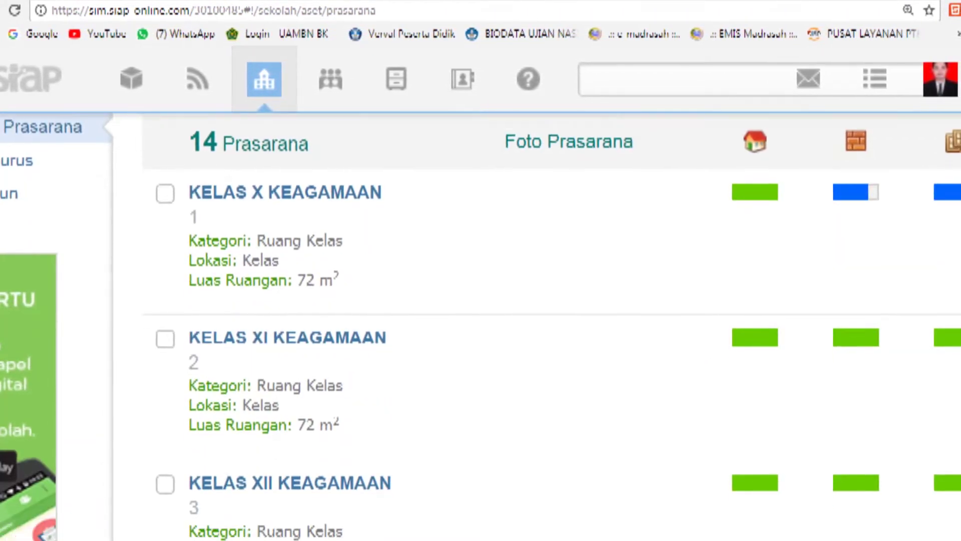
{"action": "scroll", "coordinate": [541, 325], "scroll_direction": "up", "scroll_amount": 4}
{"action": "scroll", "coordinate": [541, 325], "scroll_direction": "down", "scroll_amount": 1}
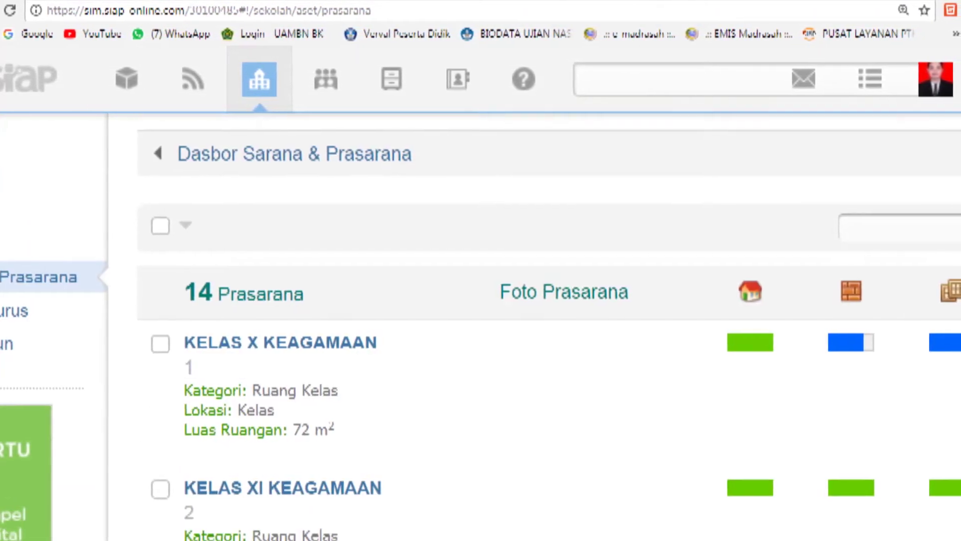
Start a new Prasarana entry with location Kelas, name KELAS XII IPS and code 4
{"action": "scroll", "coordinate": [541, 325], "scroll_direction": "right", "scroll_amount": 5}
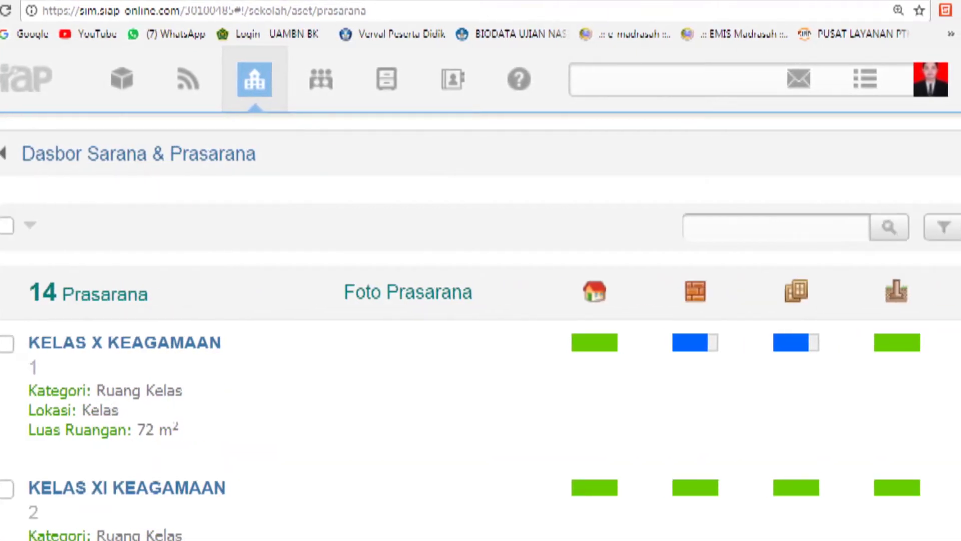
{"action": "left_click", "coordinate": [903, 240]}
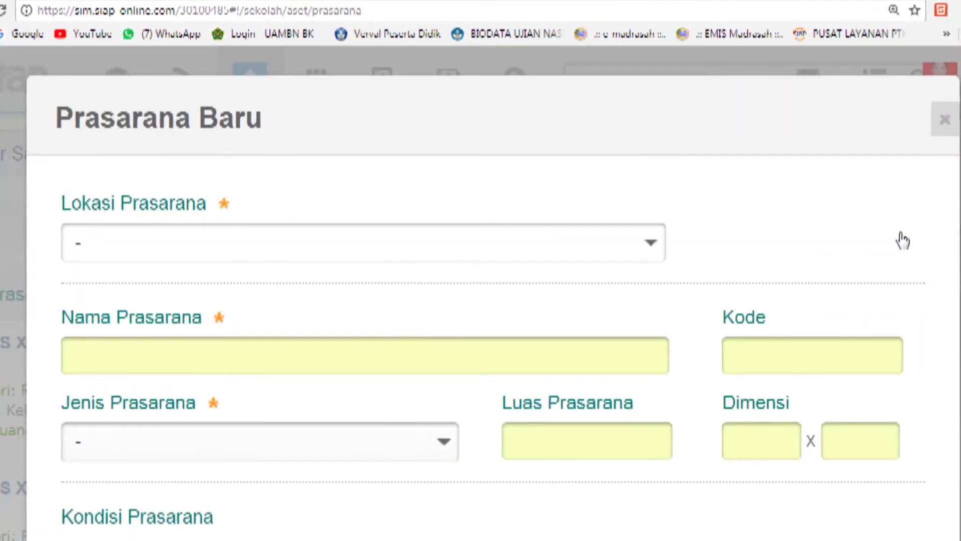
{"action": "scroll", "coordinate": [491, 351], "scroll_direction": "down", "scroll_amount": 1}
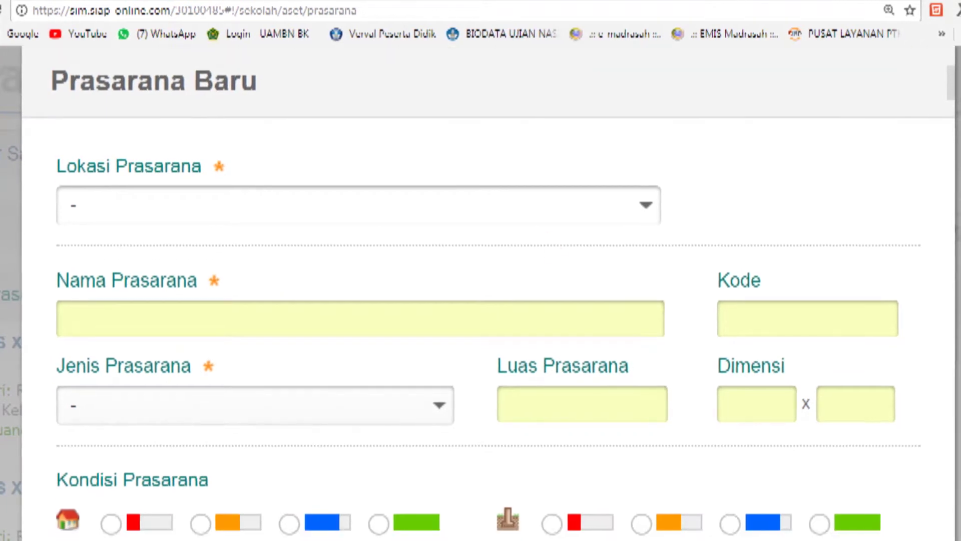
{"action": "left_click", "coordinate": [476, 217]}
{"action": "left_click", "coordinate": [188, 283]}
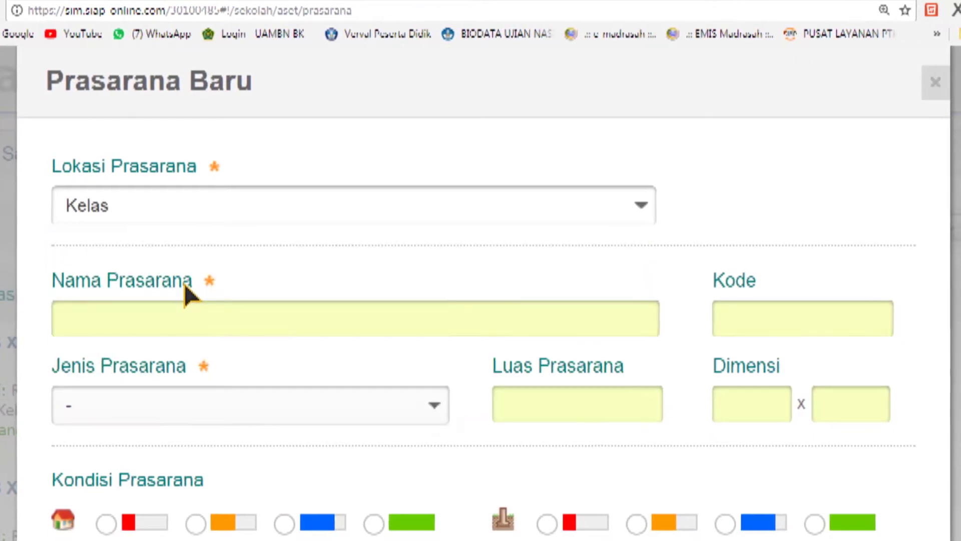
{"action": "left_click", "coordinate": [111, 311]}
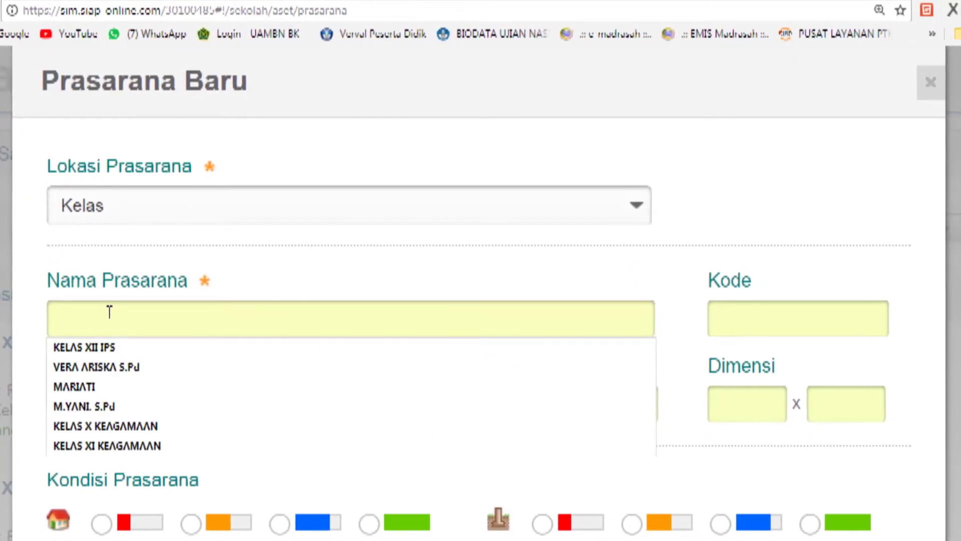
{"action": "left_click", "coordinate": [125, 353]}
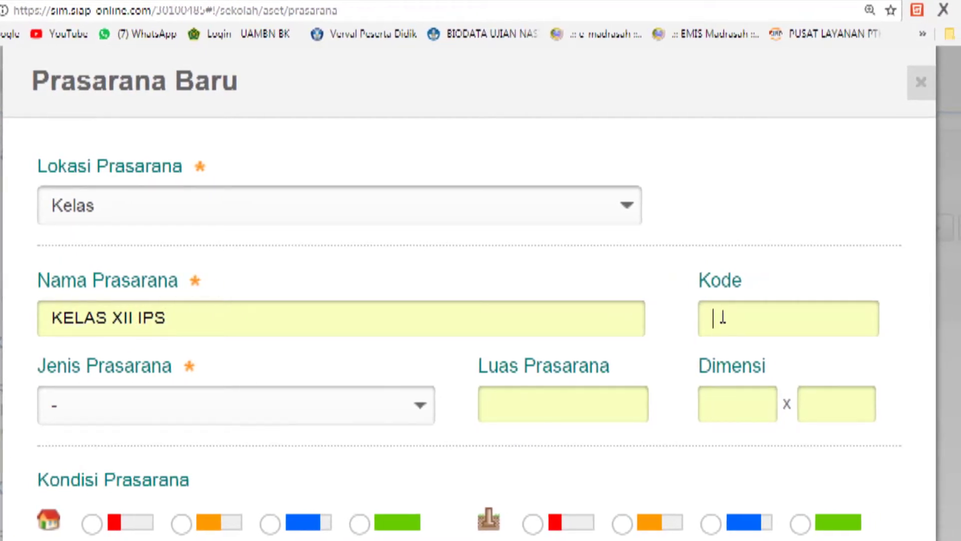
Set the Jenis Prasarana to Ruang Kelas, the Luas Prasarana to 72 and the Dimensi to 7 x 7
{"action": "scroll", "coordinate": [648, 360], "scroll_direction": "down", "scroll_amount": 2}
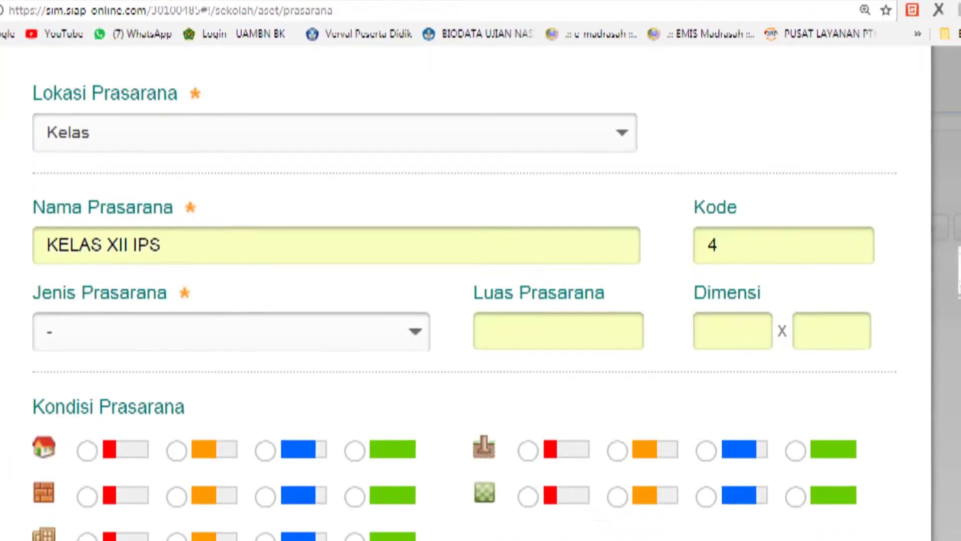
{"action": "left_click", "coordinate": [258, 303]}
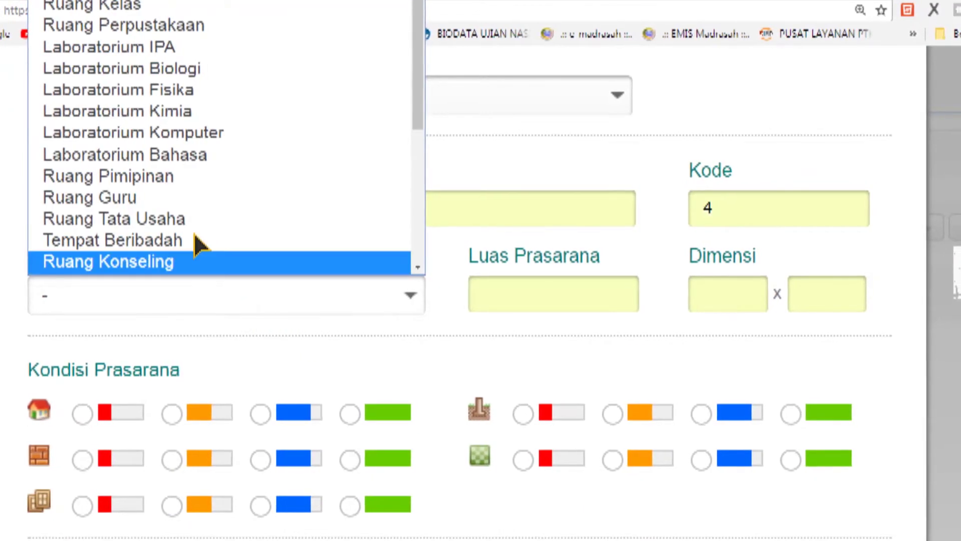
{"action": "left_click", "coordinate": [95, 6]}
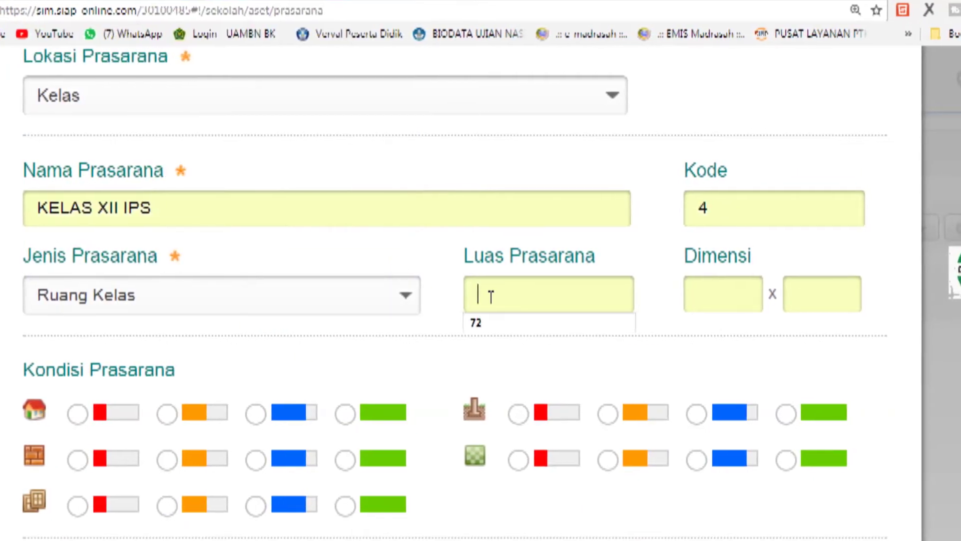
{"action": "left_click", "coordinate": [484, 332]}
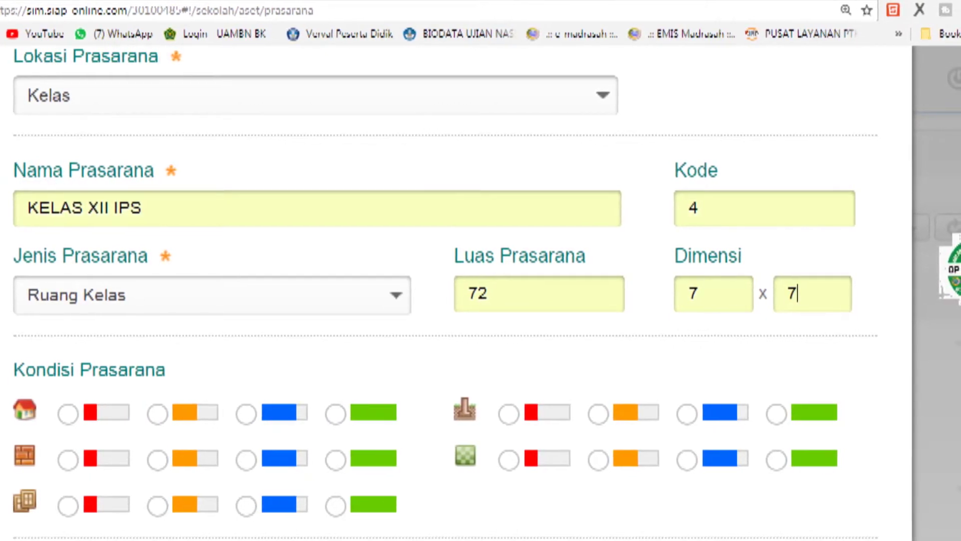
Give all five Kondisi Prasarana items the full green rating and cancel the new entry without saving
{"action": "scroll", "coordinate": [480, 301], "scroll_direction": "down", "scroll_amount": 2}
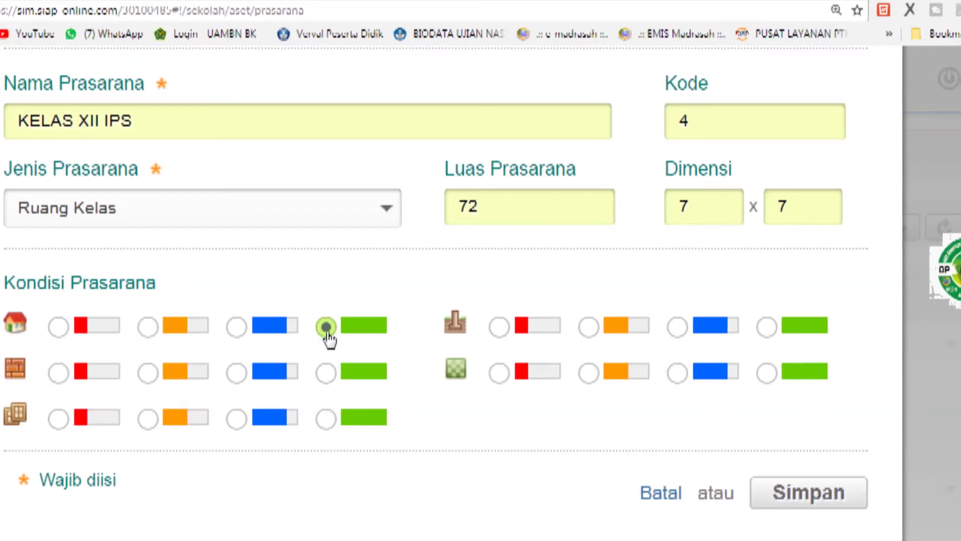
{"action": "left_click", "coordinate": [316, 373]}
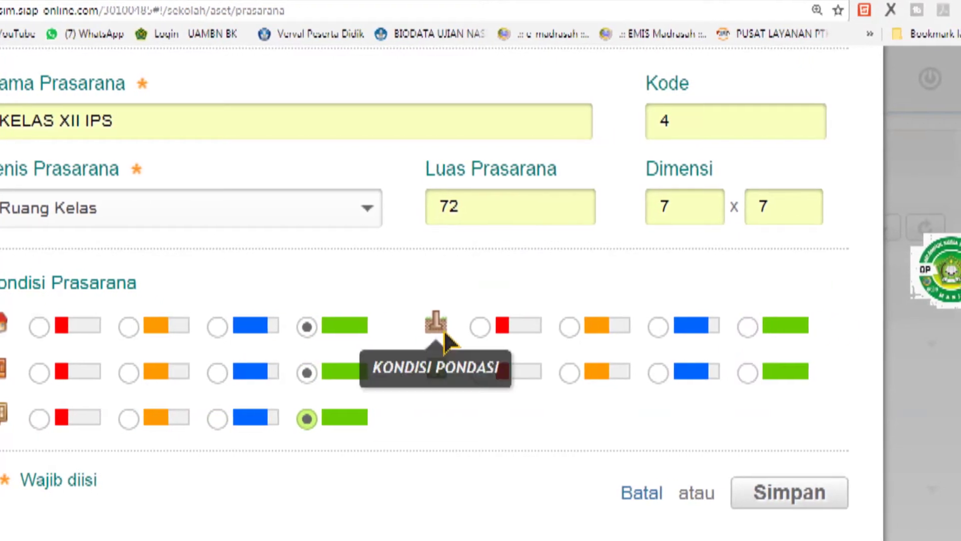
{"action": "left_click", "coordinate": [747, 326]}
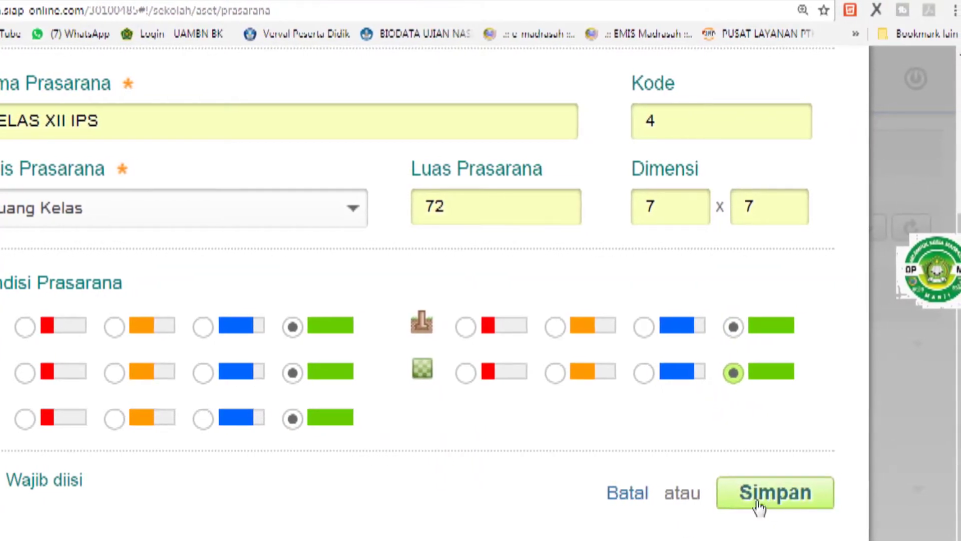
{"action": "left_click", "coordinate": [643, 491]}
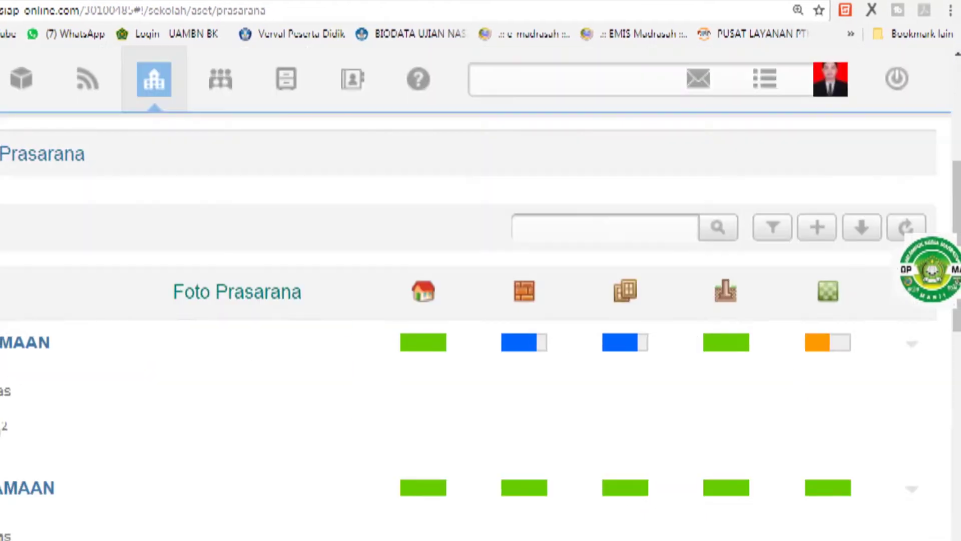
Leave the Prasarana list and open the school's Kelas dashboard
{"action": "left_click_drag", "start_coordinate": [956, 270], "coordinate": [957, 287]}
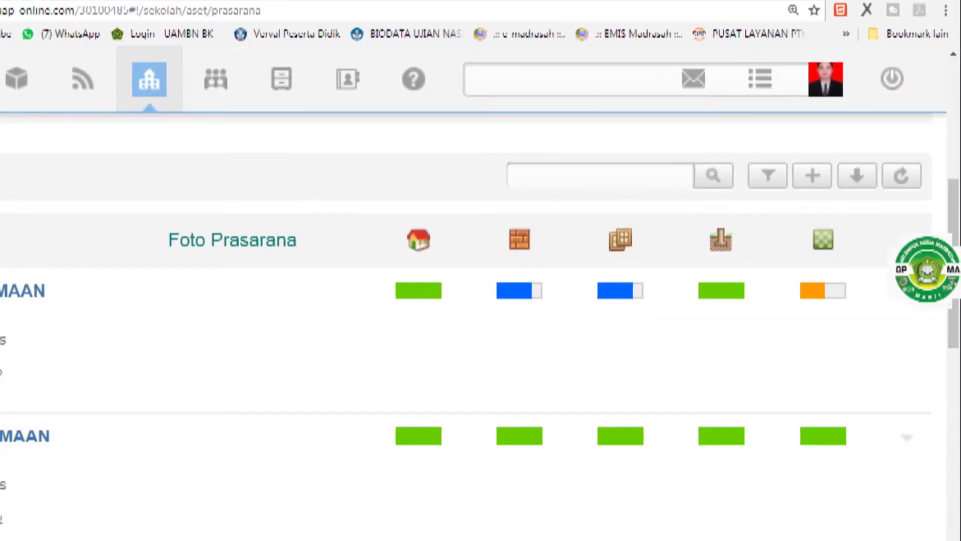
{"action": "scroll", "coordinate": [465, 325], "scroll_direction": "left", "scroll_amount": 5}
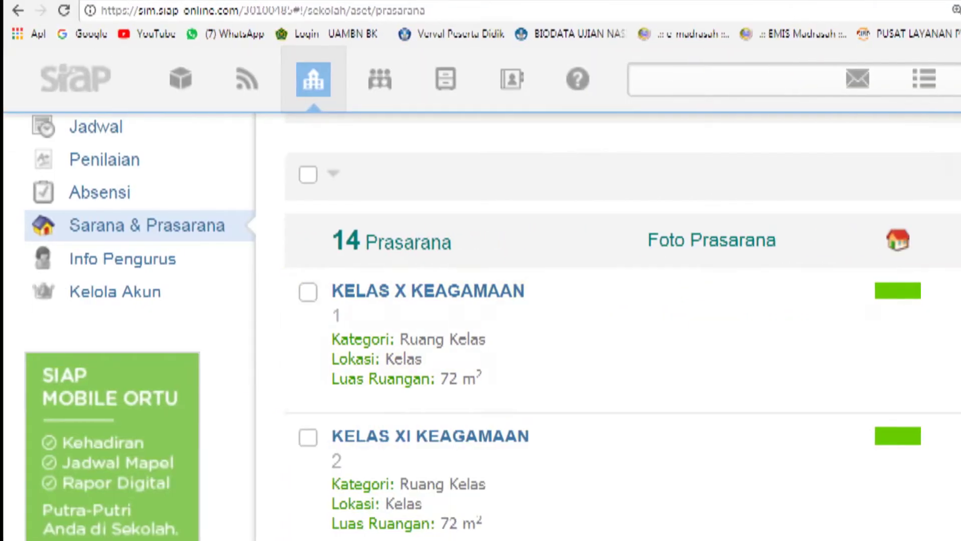
{"action": "scroll", "coordinate": [195, 363], "scroll_direction": "up", "scroll_amount": 5}
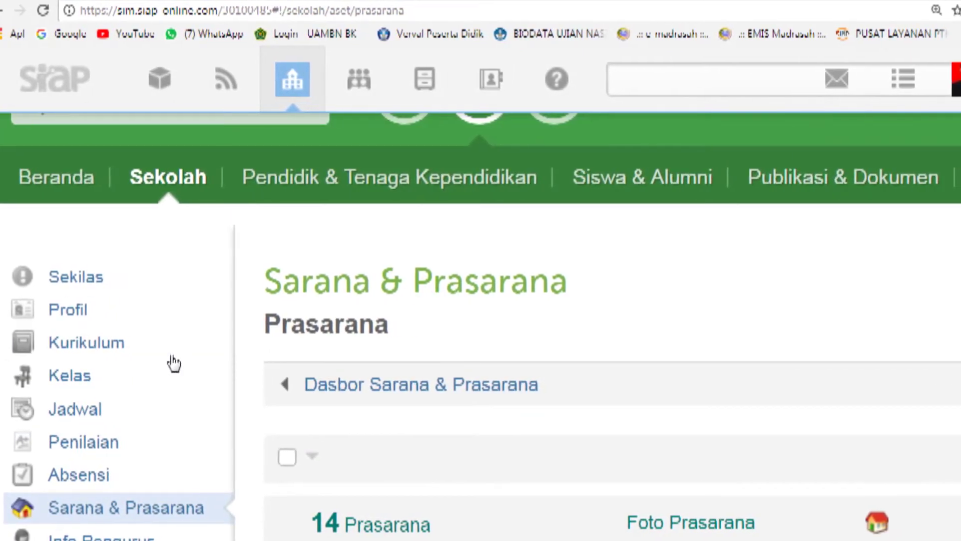
{"action": "left_click", "coordinate": [57, 379]}
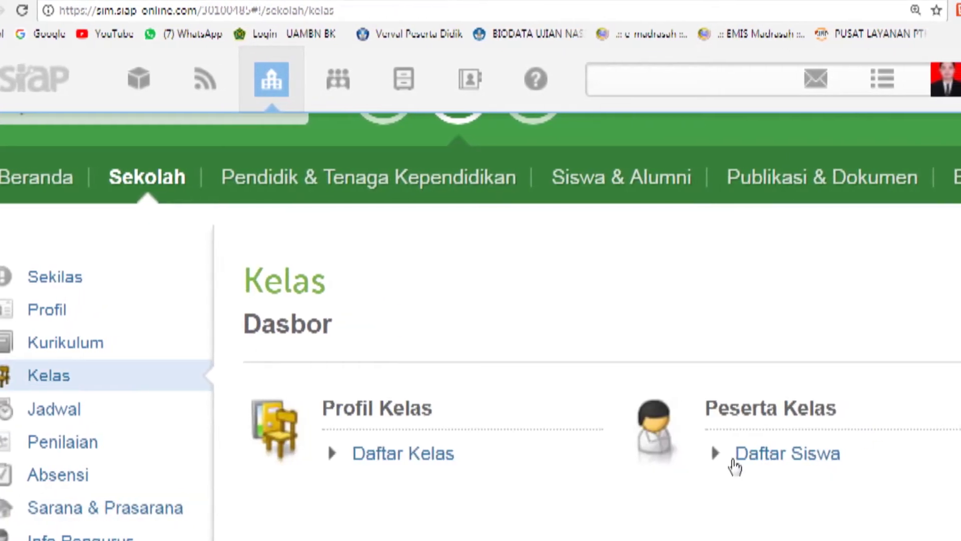
Open the Daftar Kelas from the Kelas dashboard and look through the registered classes
{"action": "scroll", "coordinate": [735, 466], "scroll_direction": "down", "scroll_amount": 2}
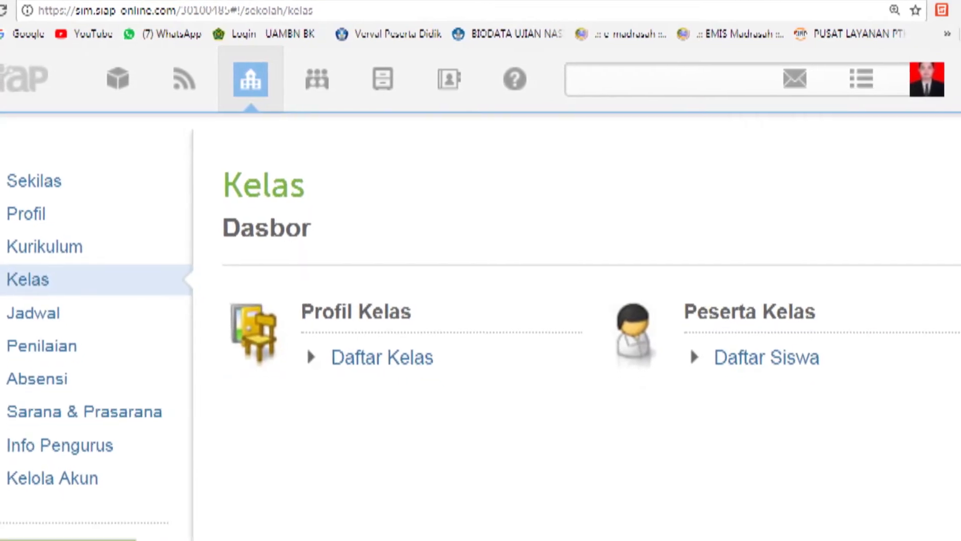
{"action": "left_click", "coordinate": [387, 364]}
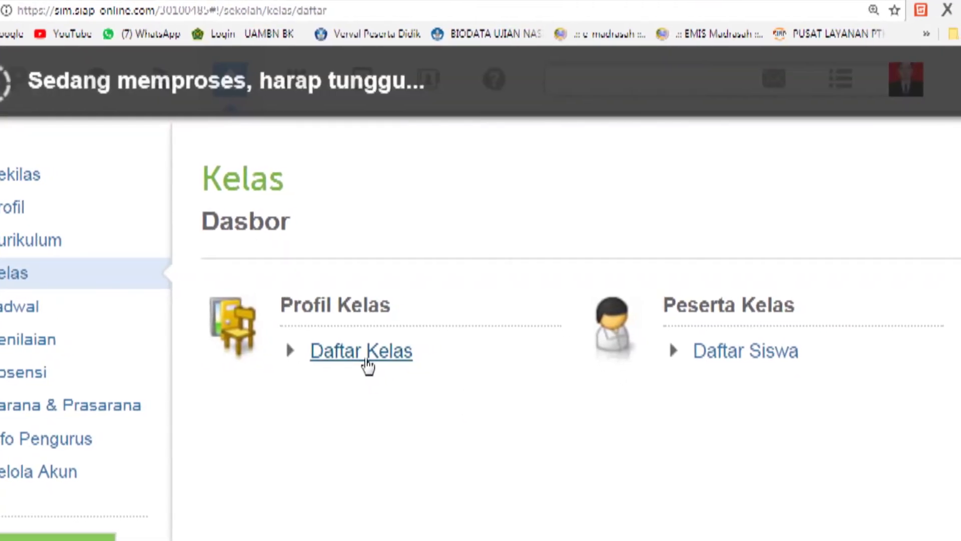
{"action": "scroll", "coordinate": [607, 392], "scroll_direction": "down", "scroll_amount": 2}
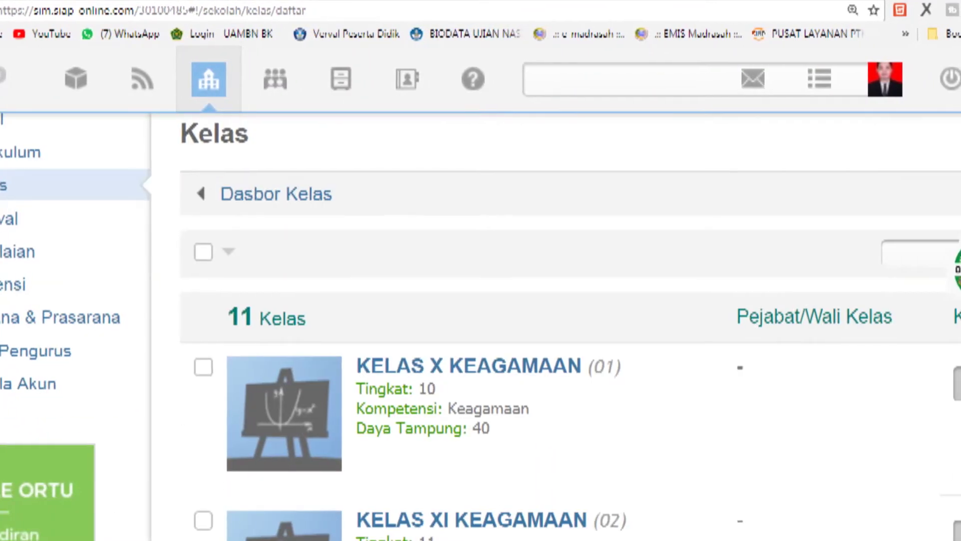
{"action": "scroll", "coordinate": [576, 351], "scroll_direction": "down", "scroll_amount": 5}
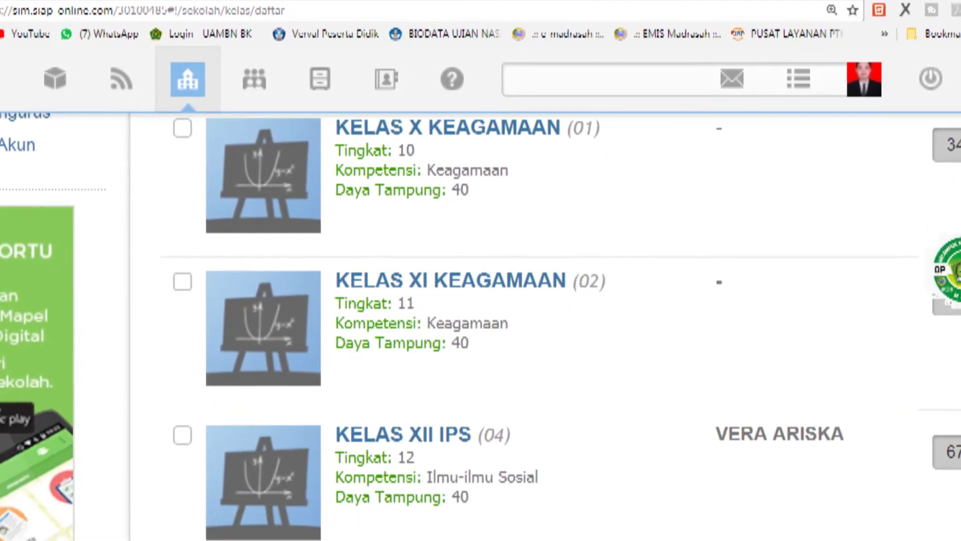
{"action": "scroll", "coordinate": [746, 515], "scroll_direction": "down", "scroll_amount": 1}
{"action": "scroll", "coordinate": [746, 515], "scroll_direction": "right", "scroll_amount": 2}
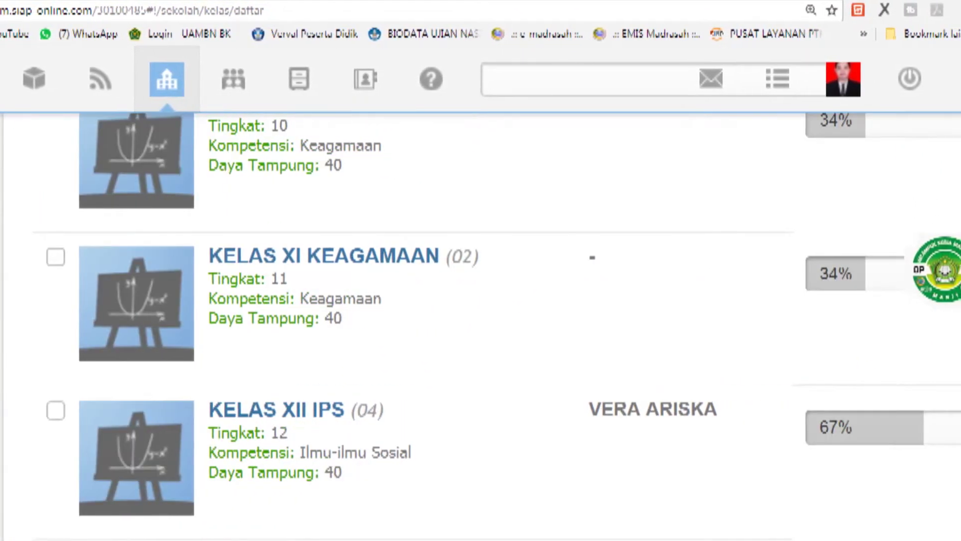
Start a new class entry in the Daftar Kelas and enter KELAS X as the Nama Kelas
{"action": "scroll", "coordinate": [481, 325], "scroll_direction": "right", "scroll_amount": 2}
{"action": "scroll", "coordinate": [481, 326], "scroll_direction": "up", "scroll_amount": 2}
{"action": "left_click_drag", "start_coordinate": [957, 200], "coordinate": [956, 149]}
{"action": "left_click", "coordinate": [863, 273]}
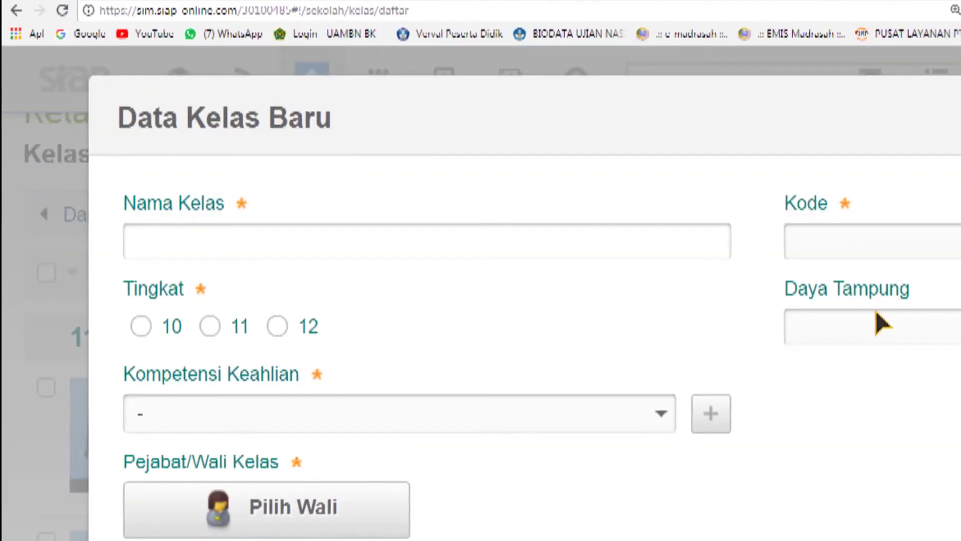
{"action": "left_click", "coordinate": [199, 244]}
{"action": "left_click", "coordinate": [165, 266]}
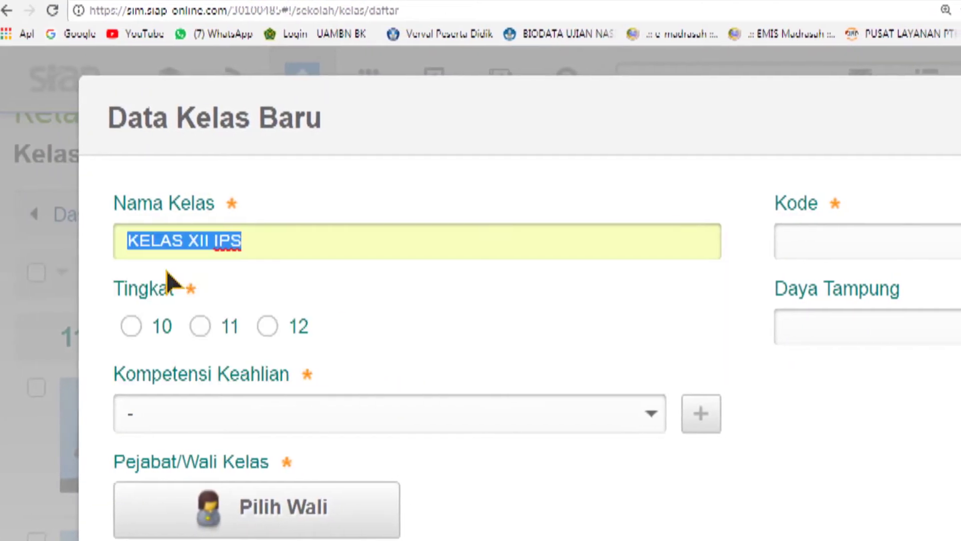
{"action": "left_click_drag", "start_coordinate": [241, 240], "coordinate": [216, 241]}
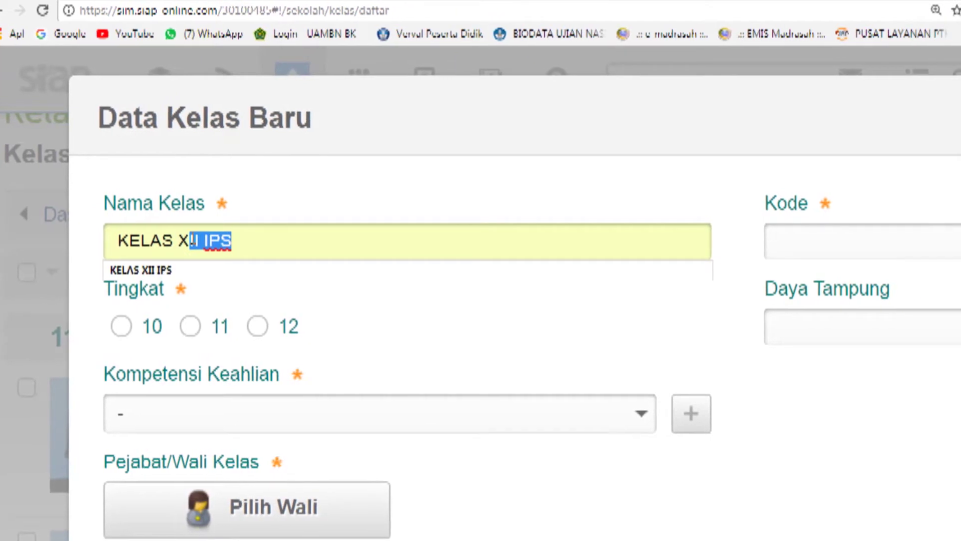
{"action": "key", "text": "BackSpace"}
{"action": "key", "text": "BackSpace"}
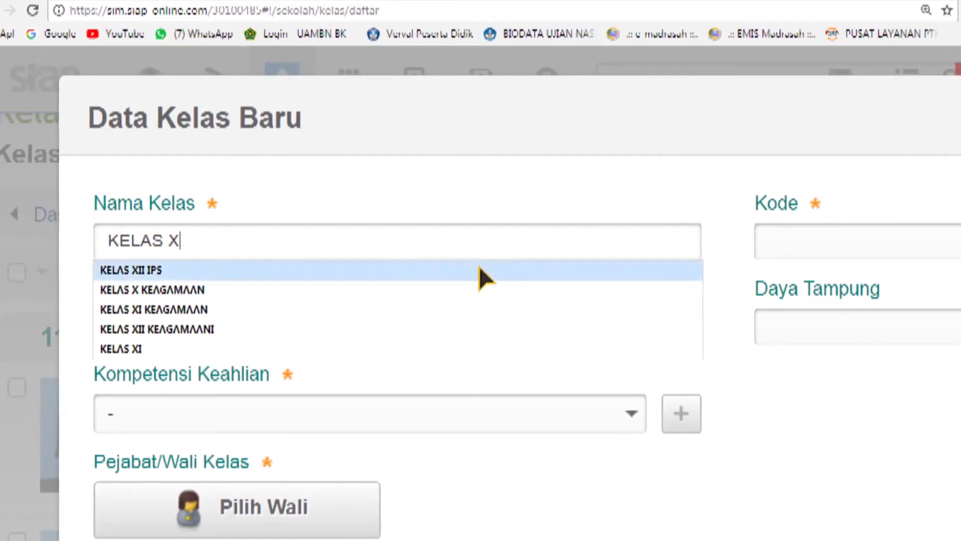
Set the new class's Kode to 02 and its Tingkat to 10, and open the Kompetensi Keahlian choices
{"action": "left_click", "coordinate": [812, 238]}
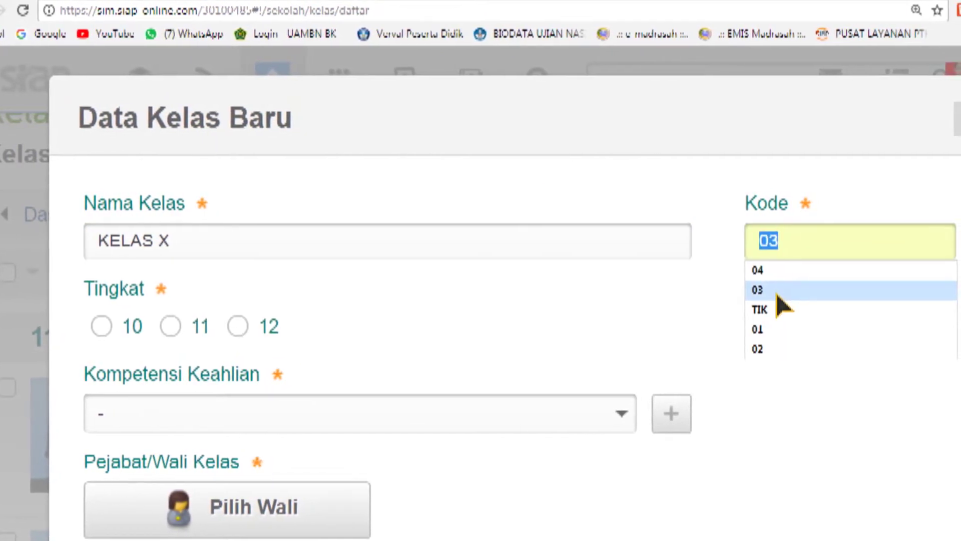
{"action": "left_click", "coordinate": [781, 349]}
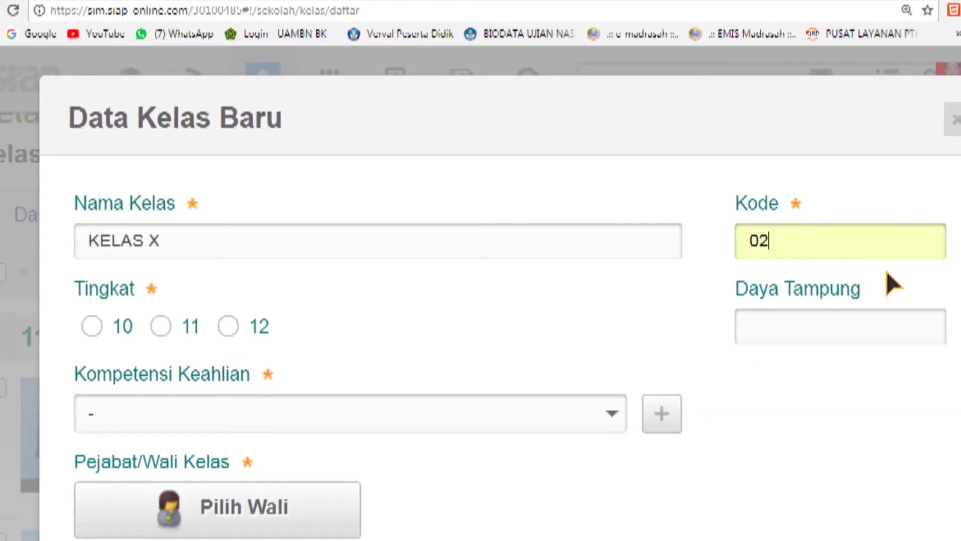
{"action": "left_click", "coordinate": [83, 326]}
{"action": "left_click", "coordinate": [122, 415]}
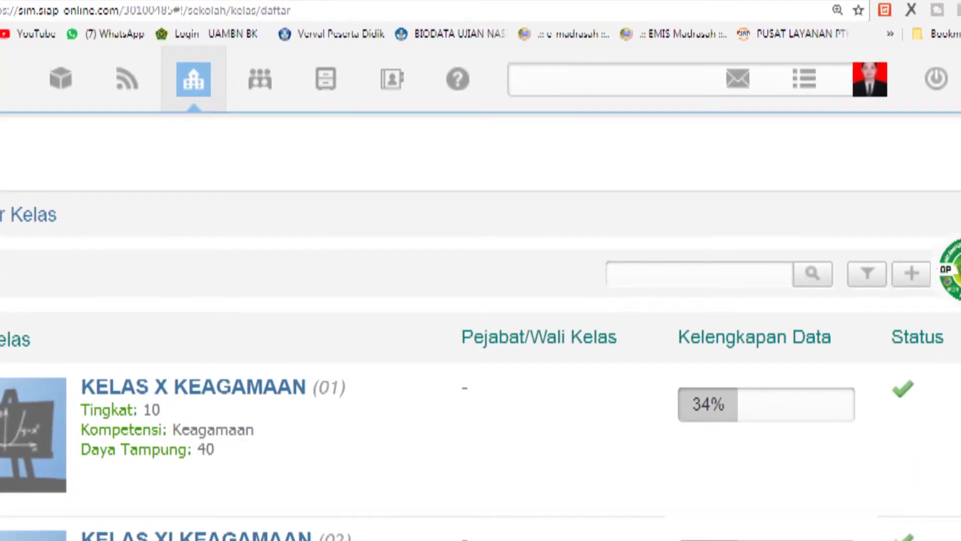
Visit the Kurikulum dashboard and return to the Daftar Kelas through the Kelas dashboard
{"action": "scroll", "coordinate": [58, 295], "scroll_direction": "left", "scroll_amount": 4}
{"action": "scroll", "coordinate": [481, 325], "scroll_direction": "up", "scroll_amount": 2}
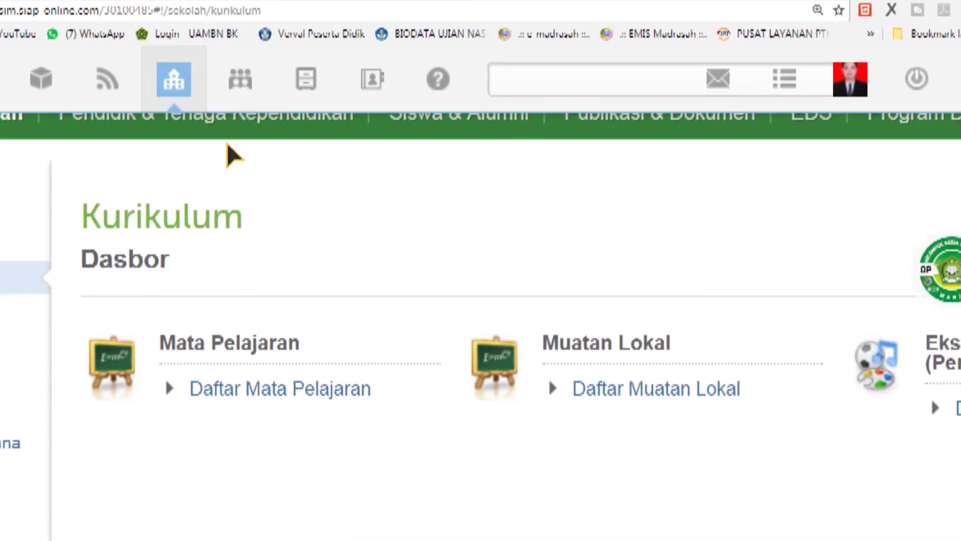
{"action": "scroll", "coordinate": [481, 326], "scroll_direction": "left", "scroll_amount": 2}
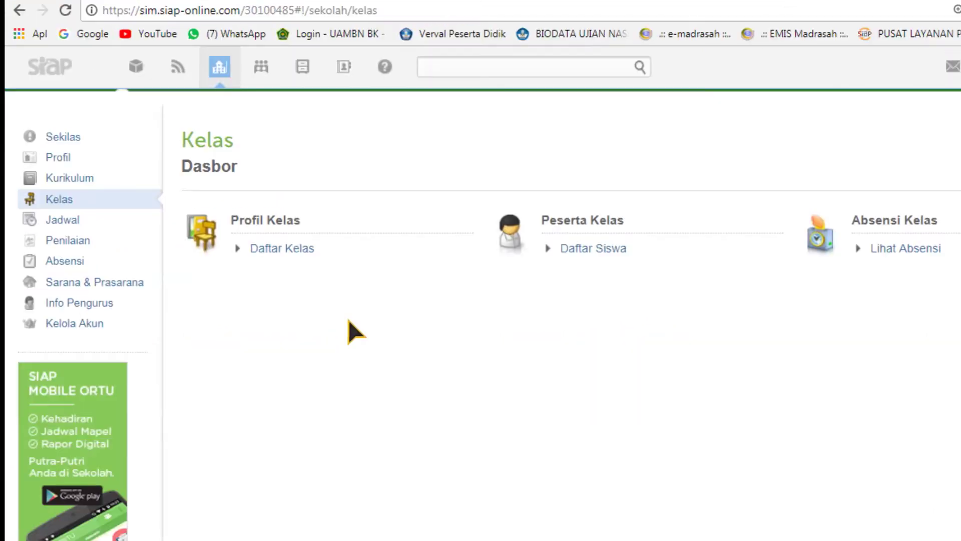
{"action": "left_click", "coordinate": [274, 251]}
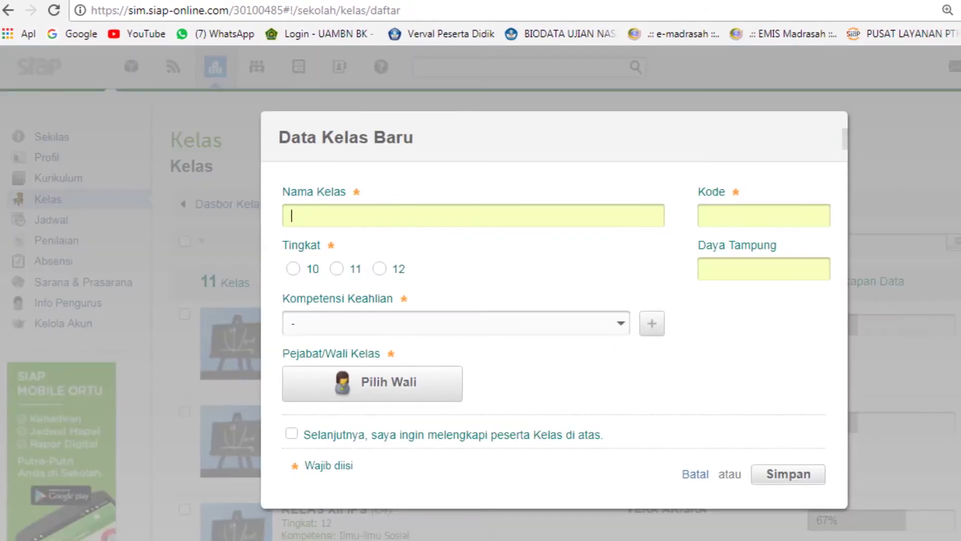
Fill in the new class entry with the name KELAS XII IPS, Kode 02 and Tingkat 12
{"action": "left_click", "coordinate": [396, 217]}
{"action": "left_click", "coordinate": [353, 239]}
{"action": "left_click", "coordinate": [740, 219]}
{"action": "left_click", "coordinate": [718, 262]}
{"action": "left_click", "coordinate": [294, 269]}
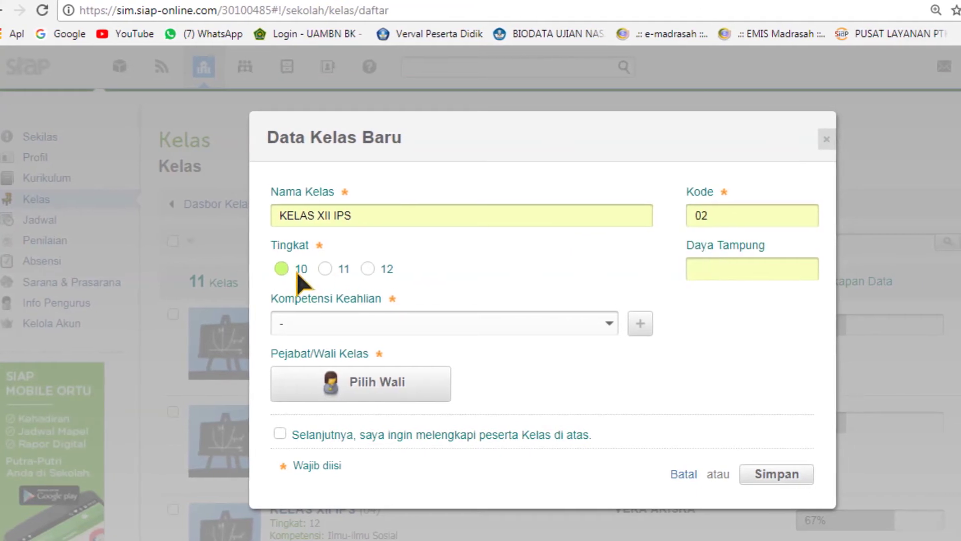
{"action": "left_click", "coordinate": [364, 269]}
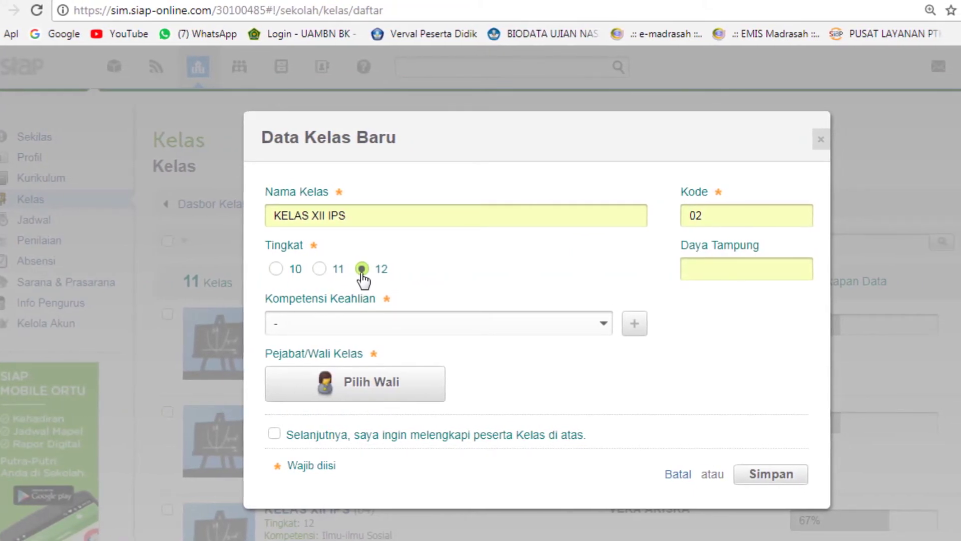
Review the Kompetensi Keahlian choices and go to the school's Kompetensi Sekolah page to examine its entries
{"action": "left_click", "coordinate": [459, 323]}
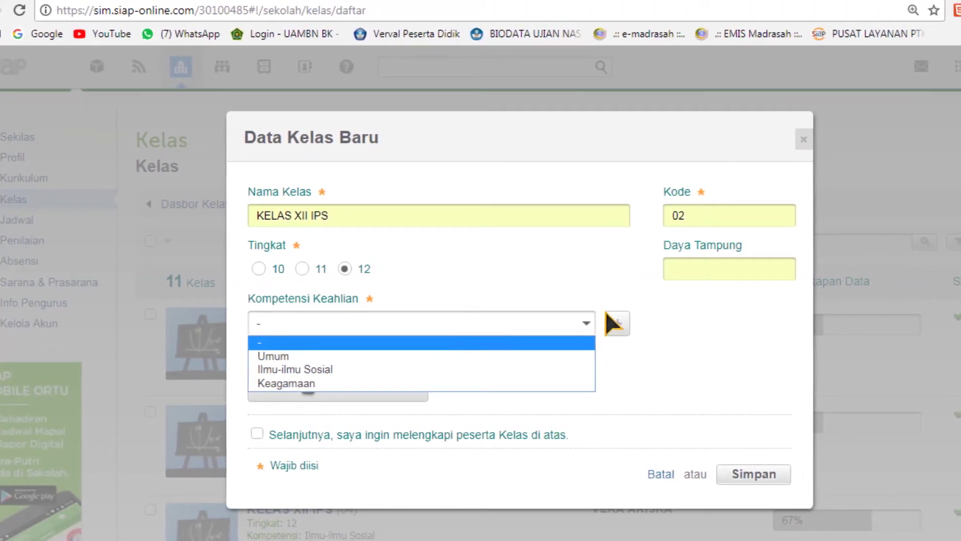
{"action": "left_click", "coordinate": [619, 323]}
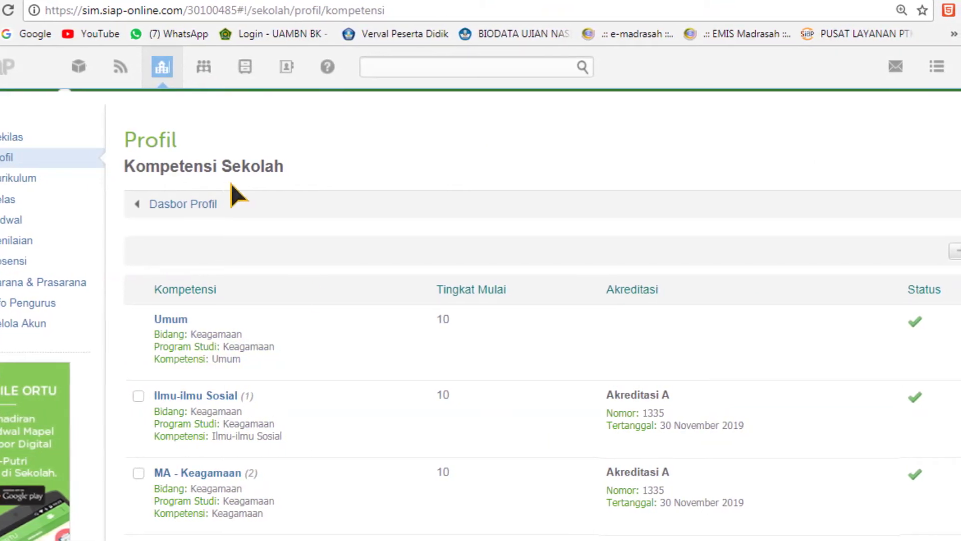
{"action": "scroll", "coordinate": [540, 315], "scroll_direction": "down", "scroll_amount": 2}
{"action": "scroll", "coordinate": [540, 315], "scroll_direction": "up", "scroll_amount": 1}
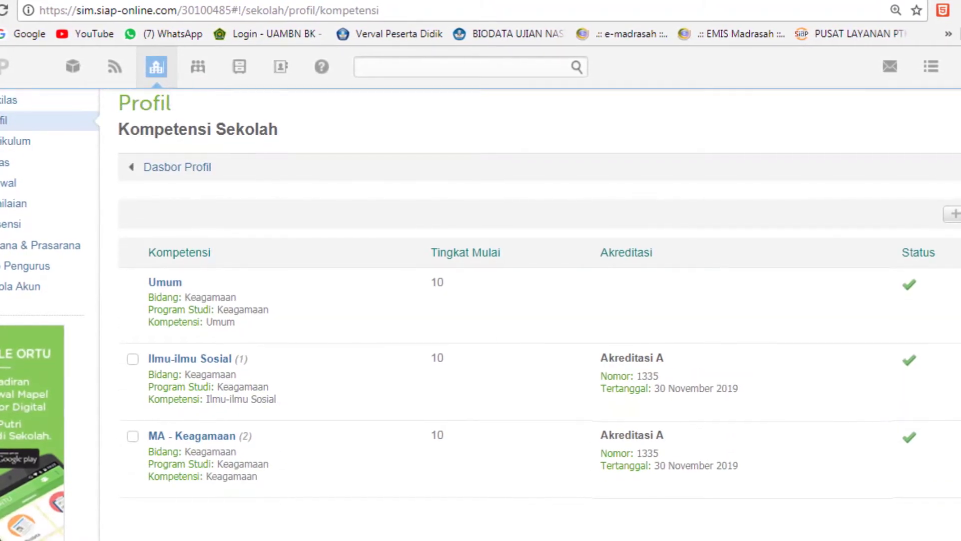
Try a new Kompetensi under Keagamaan Kejuruan with Kompetensi Keahlian Umum, and close the form without saving
{"action": "left_click", "coordinate": [951, 216]}
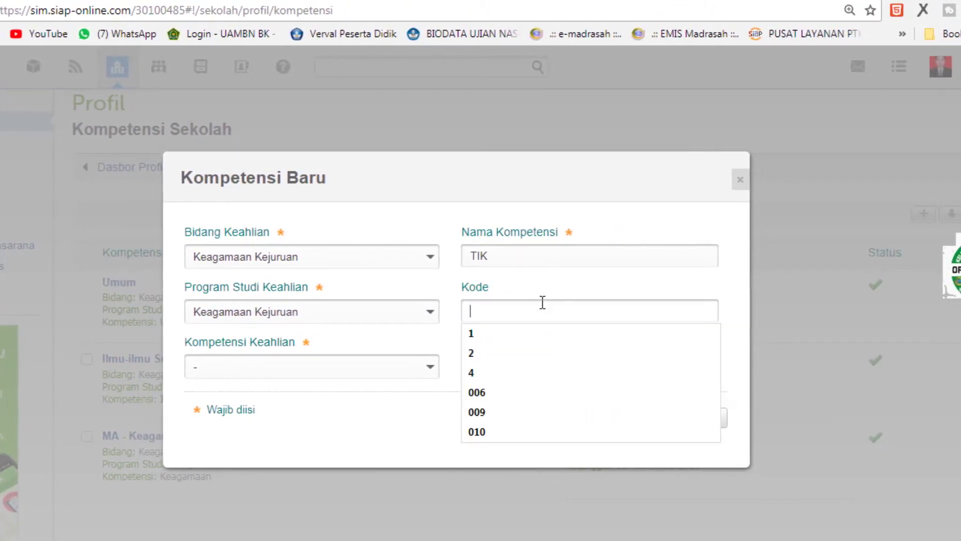
{"action": "left_click", "coordinate": [326, 370]}
{"action": "left_click", "coordinate": [301, 401]}
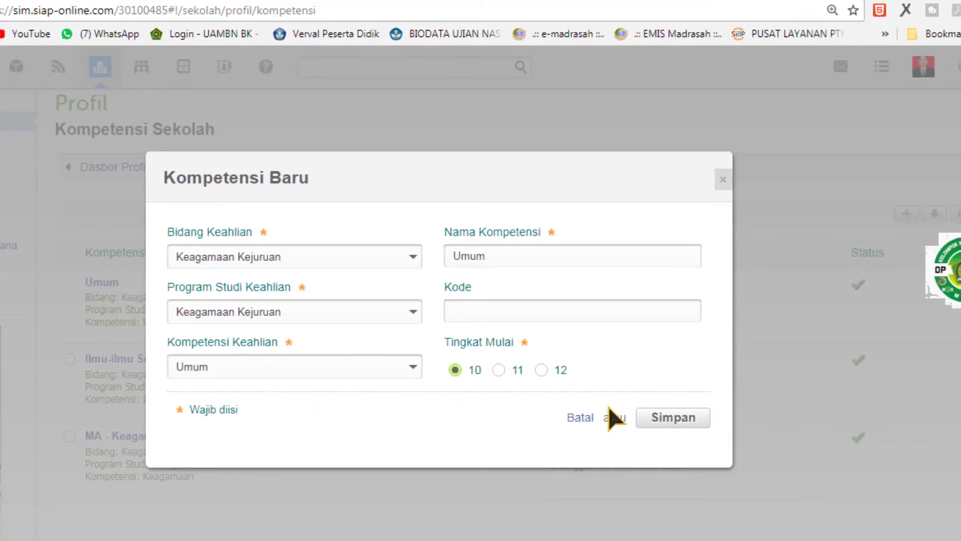
{"action": "left_click", "coordinate": [715, 179]}
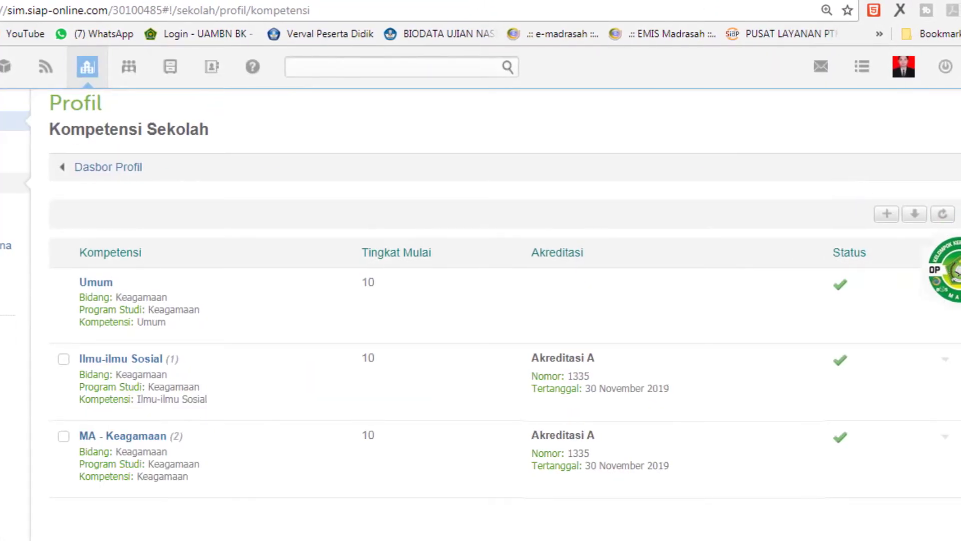
Return to the Daftar Kelas and start a new class entry named KELAS XII IPS with Tingkat 12
{"action": "left_click", "coordinate": [6, 162]}
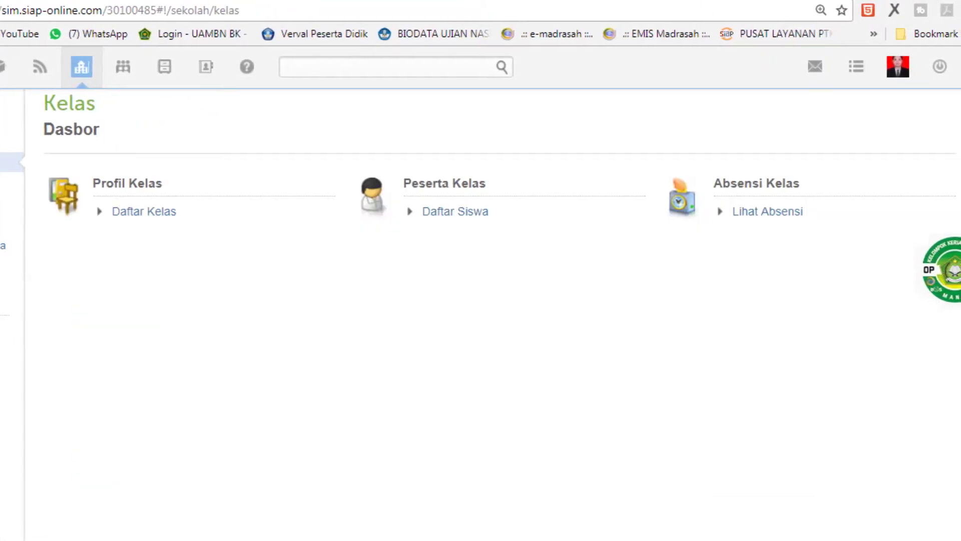
{"action": "left_click", "coordinate": [149, 213]}
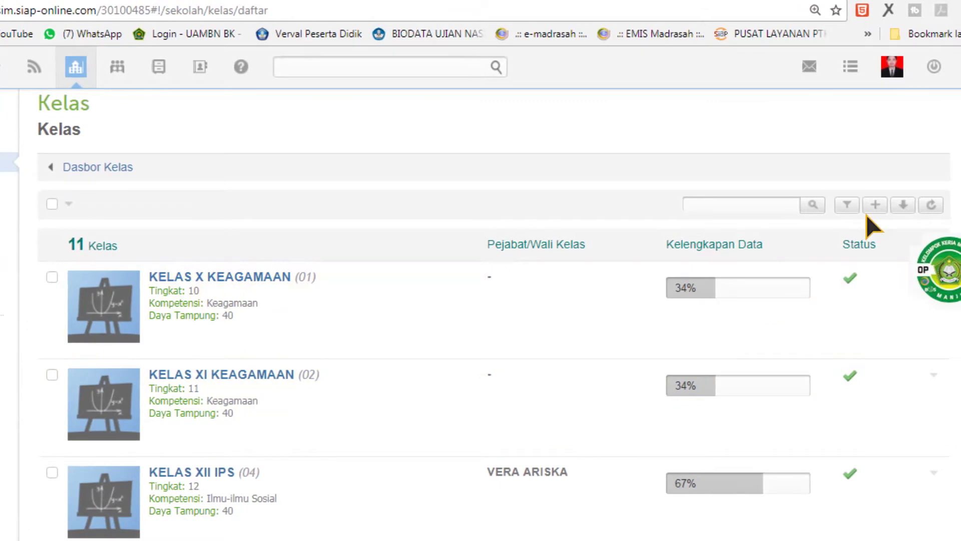
{"action": "left_click", "coordinate": [868, 213]}
{"action": "left_click", "coordinate": [201, 215]}
{"action": "left_click", "coordinate": [193, 240]}
{"action": "left_click", "coordinate": [240, 269]}
Set the class's Kompetensi Keahlian to Keagamaan, its Kode to 02 and its Daya Tampung to 40
{"action": "left_click", "coordinate": [224, 325]}
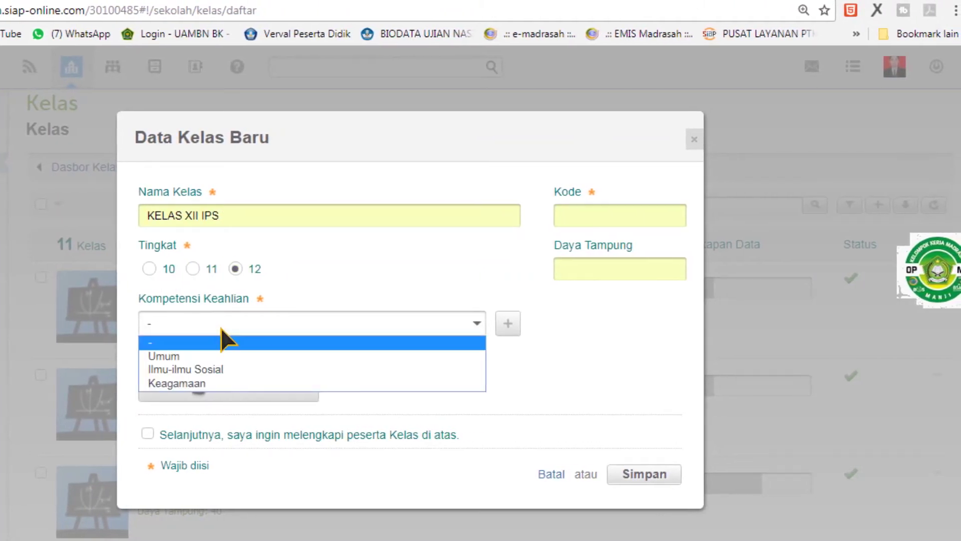
{"action": "left_click", "coordinate": [215, 383]}
{"action": "left_click", "coordinate": [607, 217]}
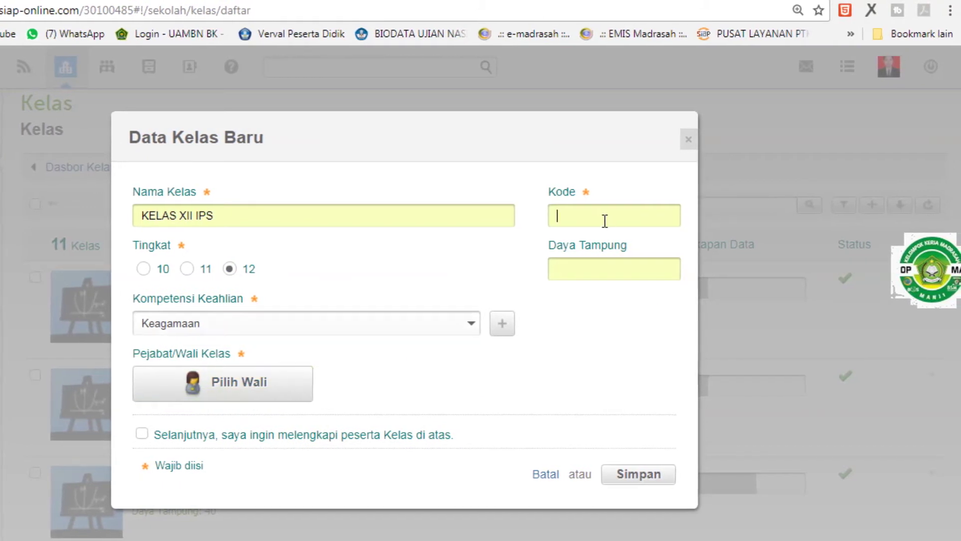
{"action": "left_click", "coordinate": [581, 256]}
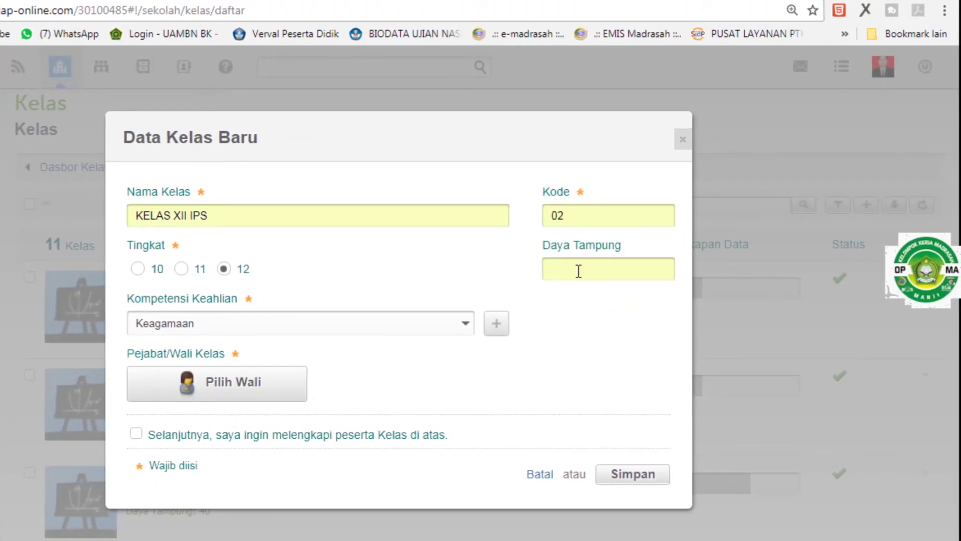
{"action": "left_click", "coordinate": [582, 276]}
{"action": "left_click", "coordinate": [575, 292]}
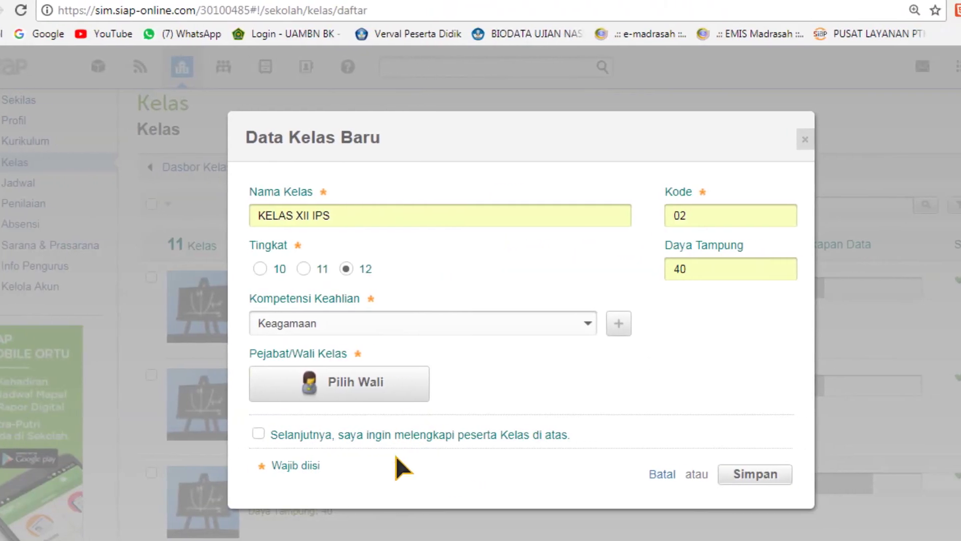
Open the Wali Kelas selection, look over the available teachers and close it without assigning one
{"action": "left_click", "coordinate": [343, 399]}
{"action": "left_click", "coordinate": [277, 399]}
{"action": "left_click", "coordinate": [598, 303]}
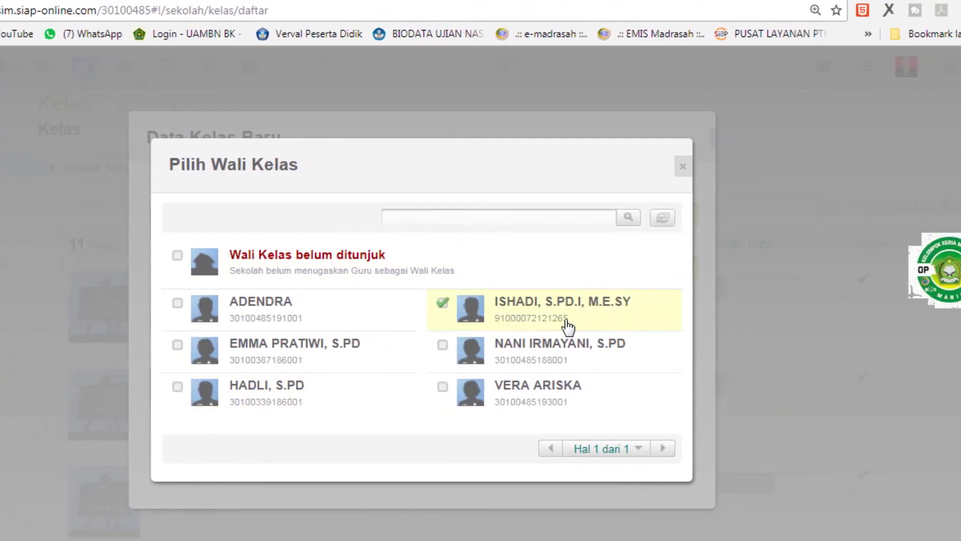
{"action": "left_click", "coordinate": [661, 396]}
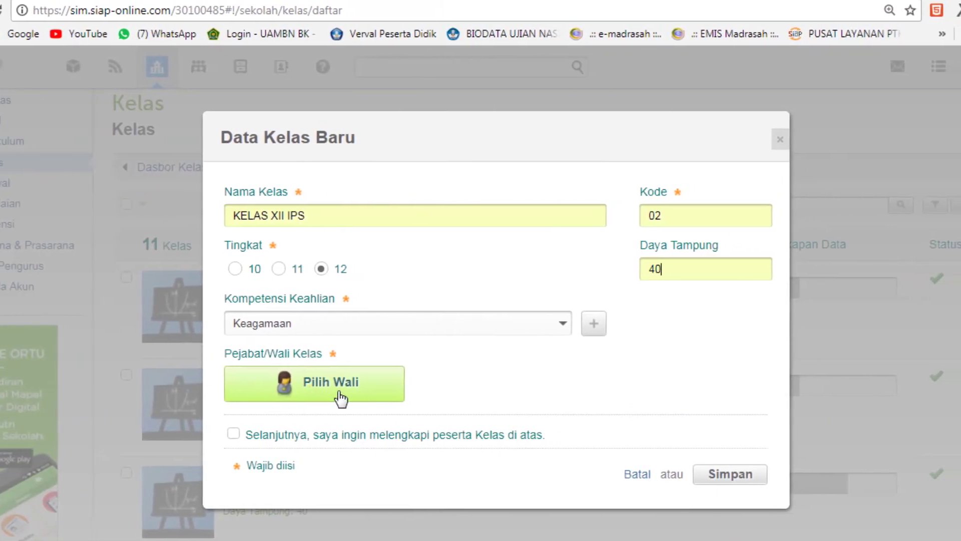
{"action": "left_click", "coordinate": [243, 397]}
{"action": "left_click", "coordinate": [242, 398]}
{"action": "left_click", "coordinate": [601, 305]}
{"action": "left_click", "coordinate": [626, 396]}
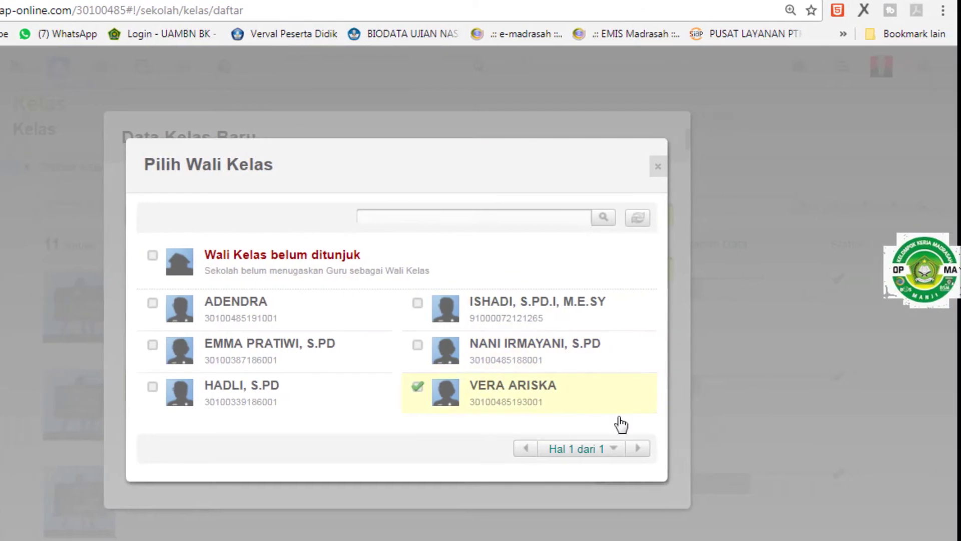
{"action": "left_click", "coordinate": [713, 447]}
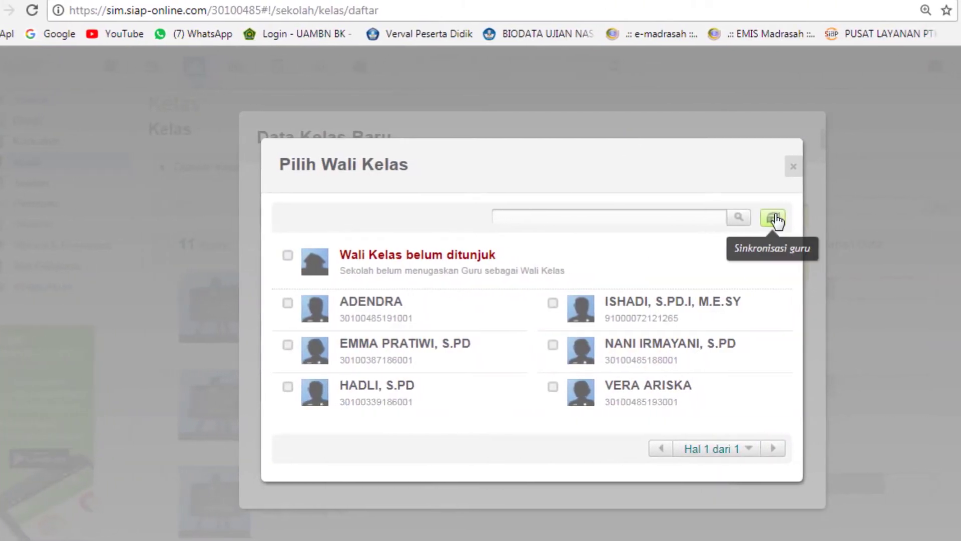
{"action": "left_click", "coordinate": [650, 353]}
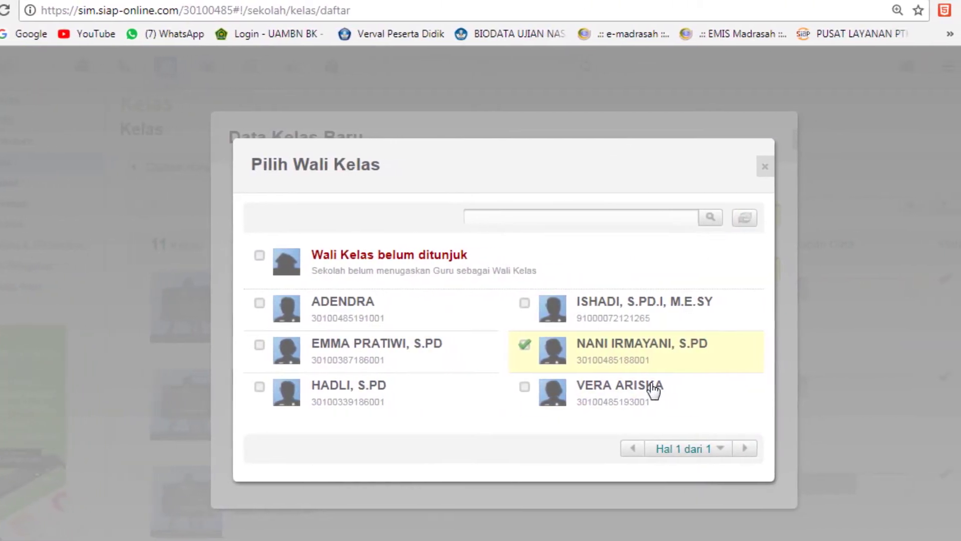
{"action": "left_click", "coordinate": [765, 166]}
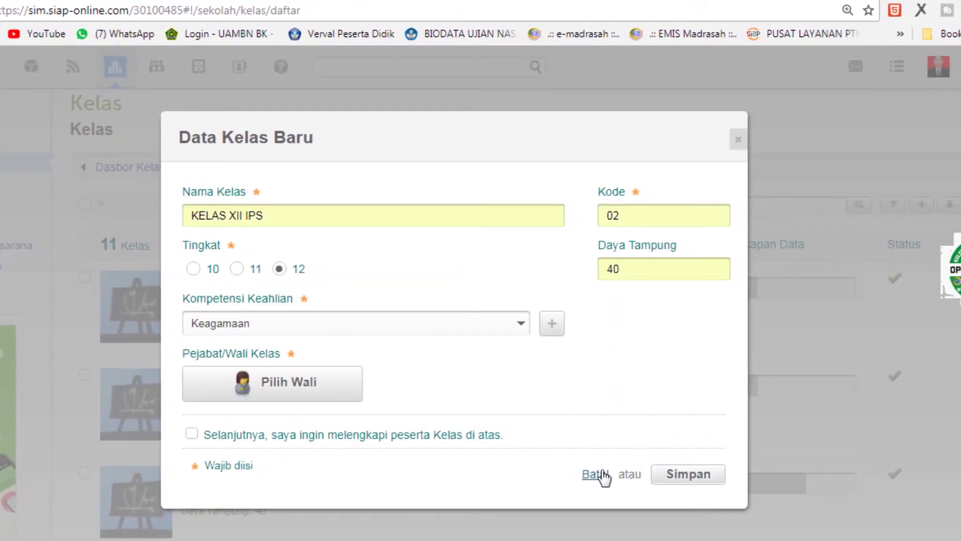
Cancel the new class entry and look over the registered classes in the Daftar Kelas
{"action": "left_click", "coordinate": [616, 474]}
{"action": "scroll", "coordinate": [847, 321], "scroll_direction": "down", "scroll_amount": 1}
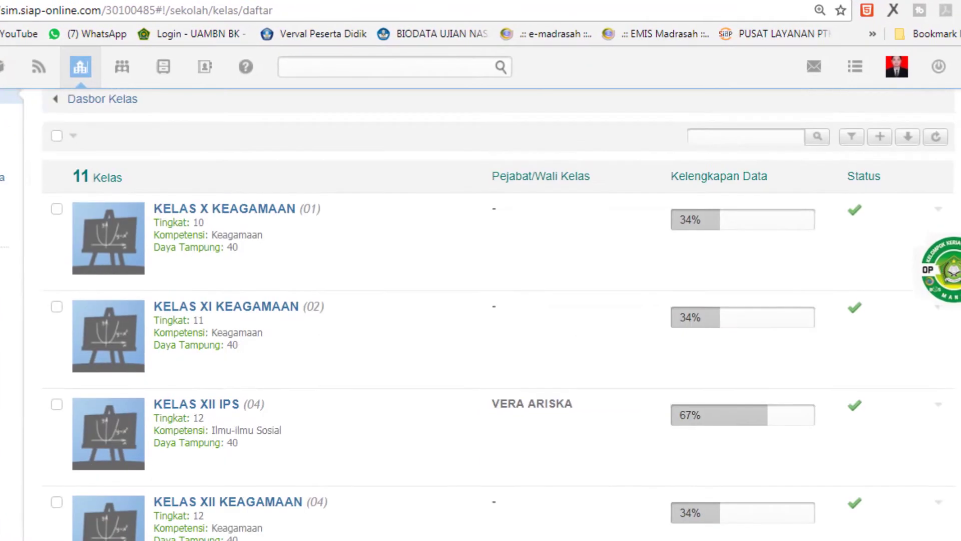
{"action": "scroll", "coordinate": [846, 320], "scroll_direction": "down", "scroll_amount": 1}
{"action": "scroll", "coordinate": [847, 321], "scroll_direction": "up", "scroll_amount": 3}
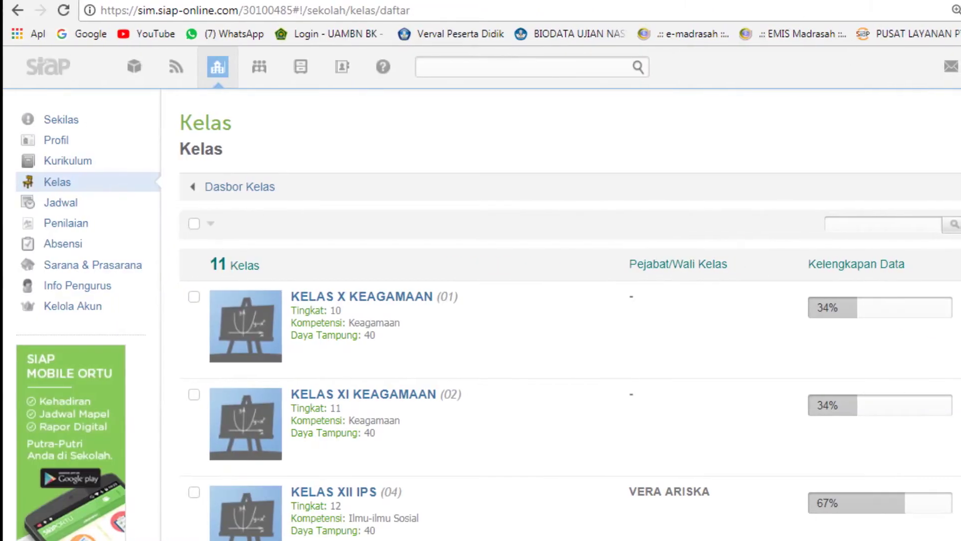
{"action": "scroll", "coordinate": [561, 350], "scroll_direction": "up", "scroll_amount": 1}
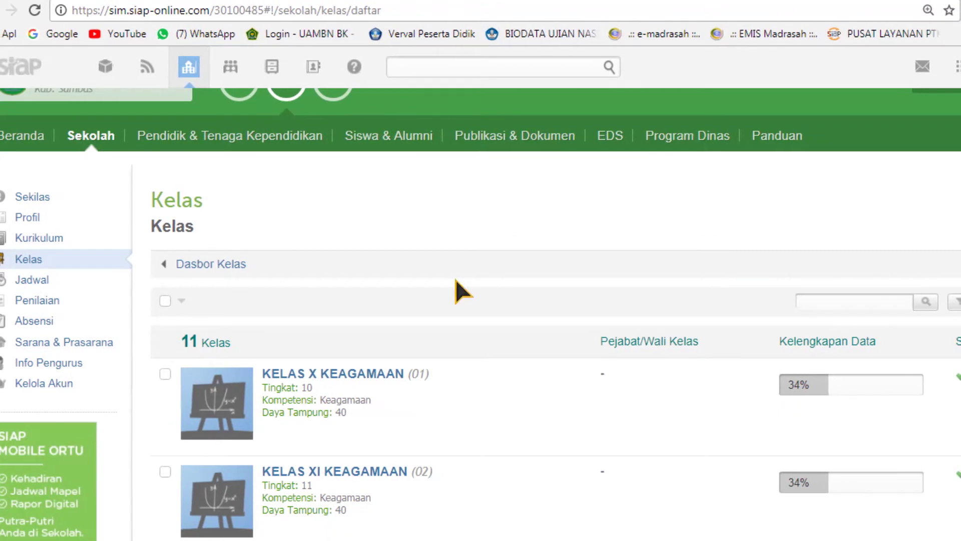
Return to the Kelas dashboard and mark the Siswa & Alumni section with a red rectangle on a screen capture
{"action": "left_click", "coordinate": [50, 270]}
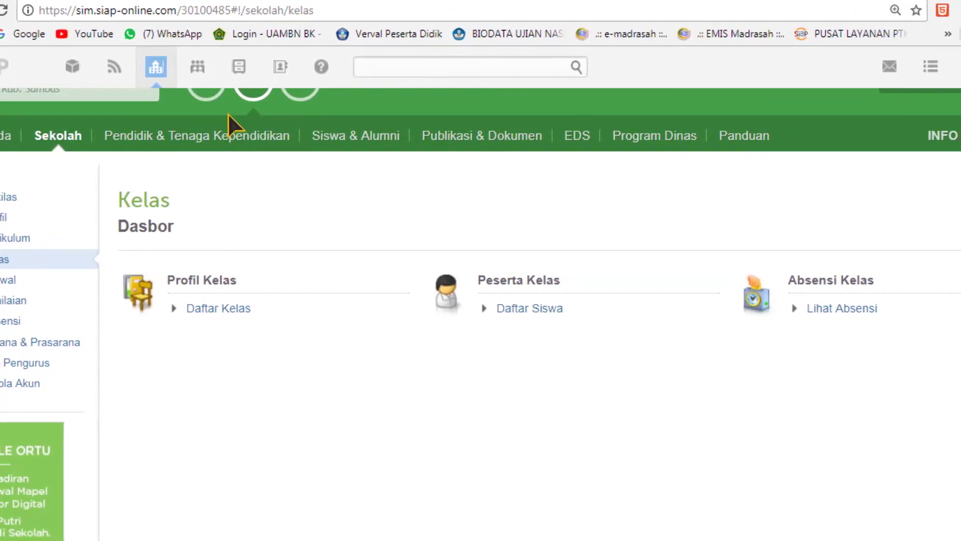
{"action": "scroll", "coordinate": [481, 300], "scroll_direction": "up", "scroll_amount": 1}
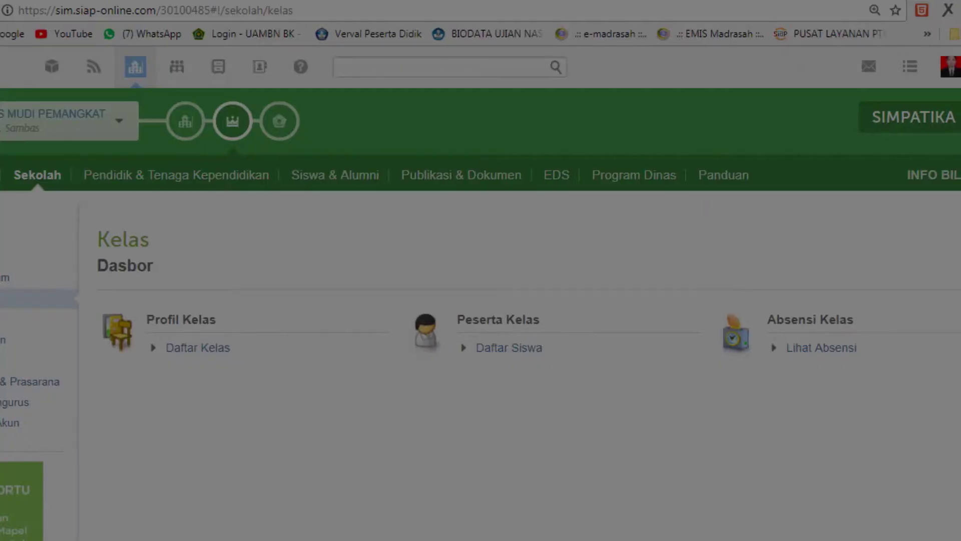
{"action": "left_click_drag", "start_coordinate": [0, 91], "coordinate": [960, 521]}
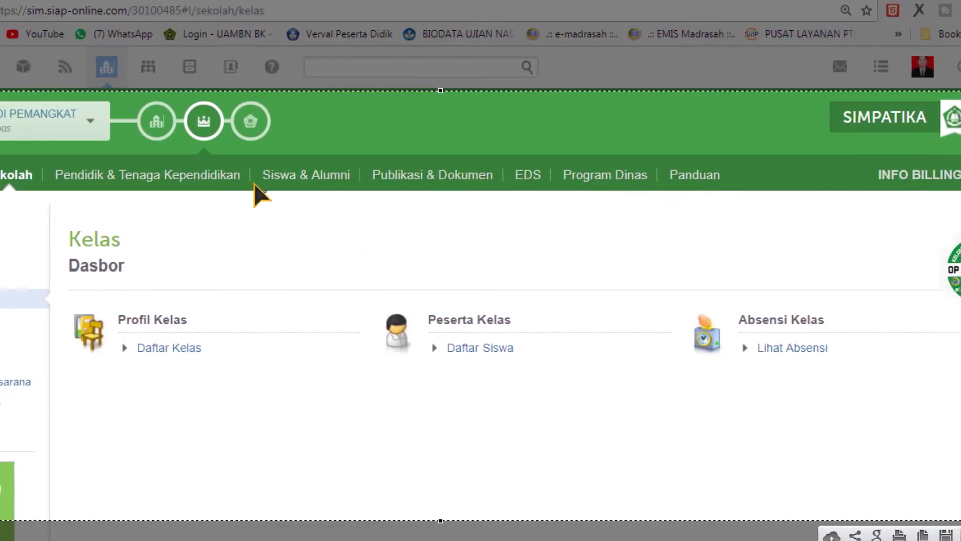
{"action": "left_click_drag", "start_coordinate": [233, 149], "coordinate": [360, 188]}
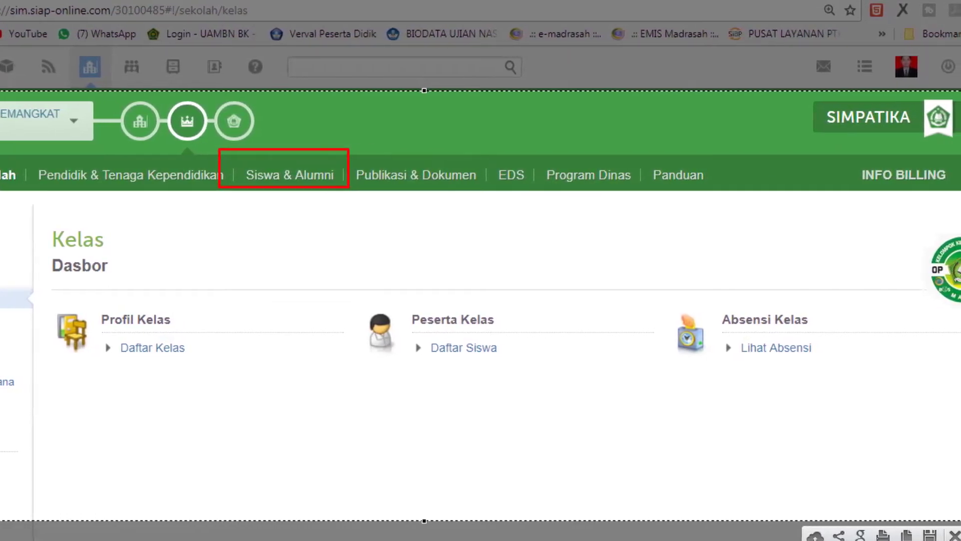
{"action": "mouse_move", "coordinate": [547, 305]}
{"action": "left_mouse_down"}
{"action": "mouse_move", "coordinate": [506, 299]}
{"action": "mouse_move", "coordinate": [285, 210]}
{"action": "left_mouse_up"}
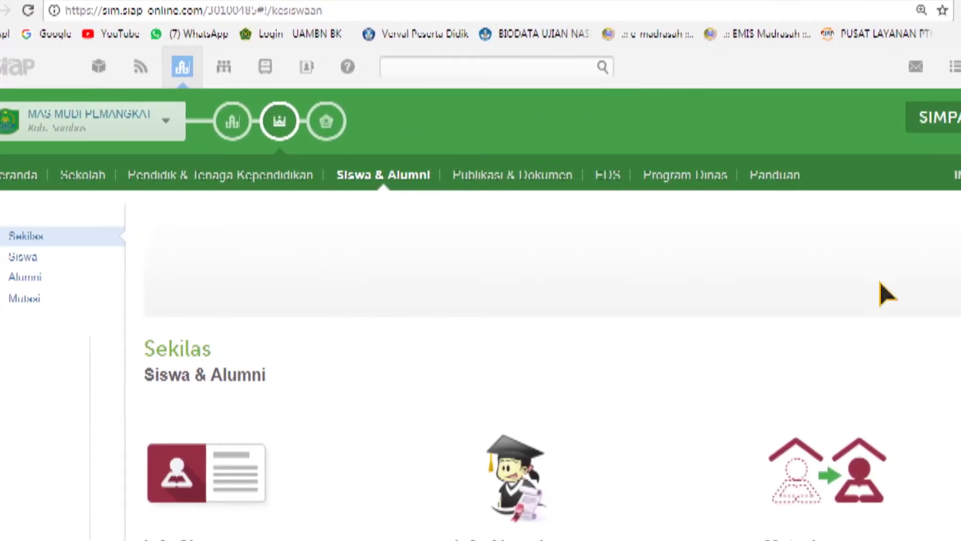
Open the Daftar Siswa under Siswa & Alumni, look over it and download the student data
{"action": "left_click", "coordinate": [35, 260]}
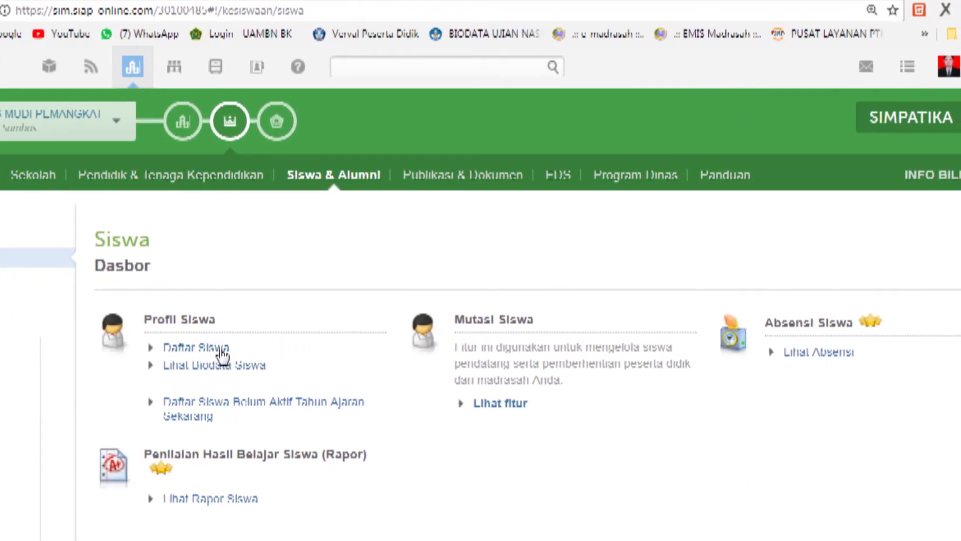
{"action": "left_click", "coordinate": [194, 348]}
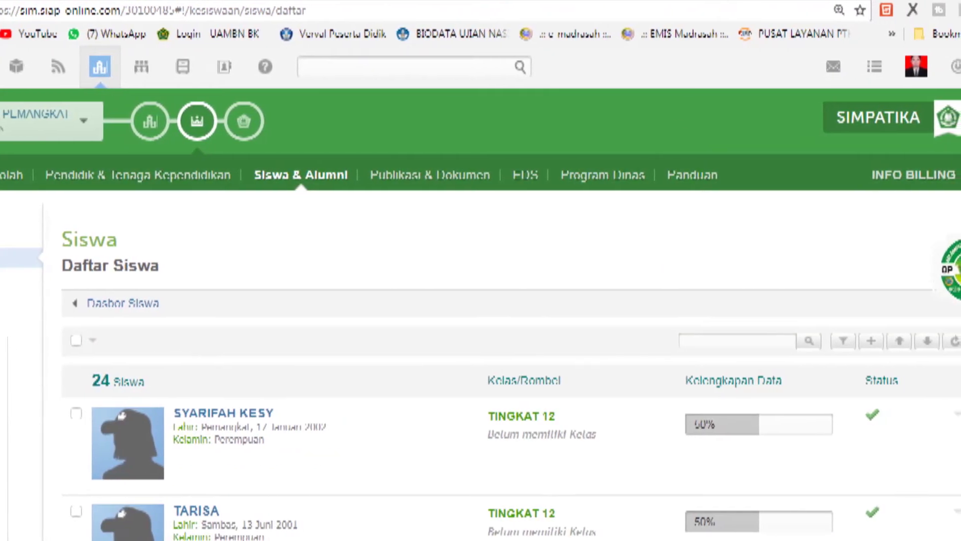
{"action": "scroll", "coordinate": [481, 350], "scroll_direction": "down", "scroll_amount": 2}
{"action": "scroll", "coordinate": [481, 350], "scroll_direction": "up", "scroll_amount": 1}
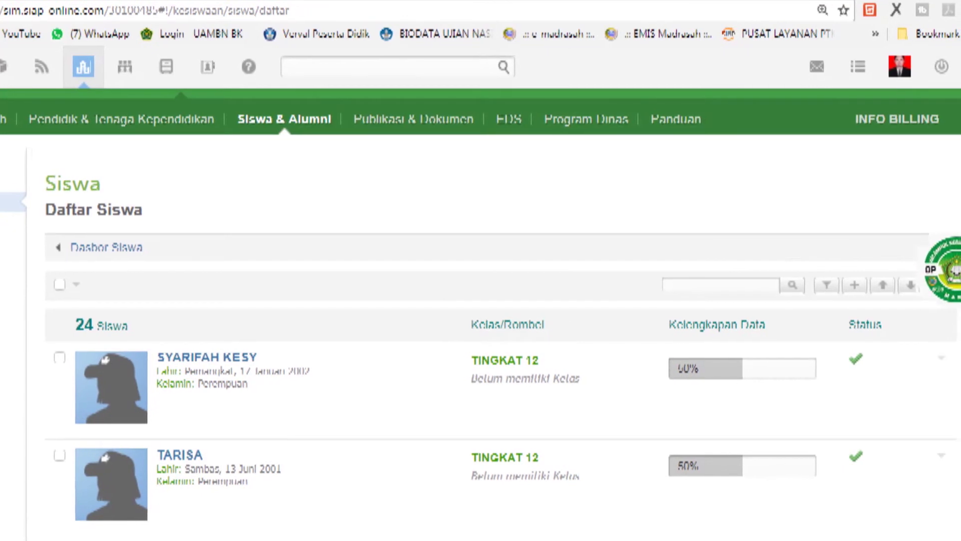
{"action": "scroll", "coordinate": [572, 297], "scroll_direction": "up", "scroll_amount": 1}
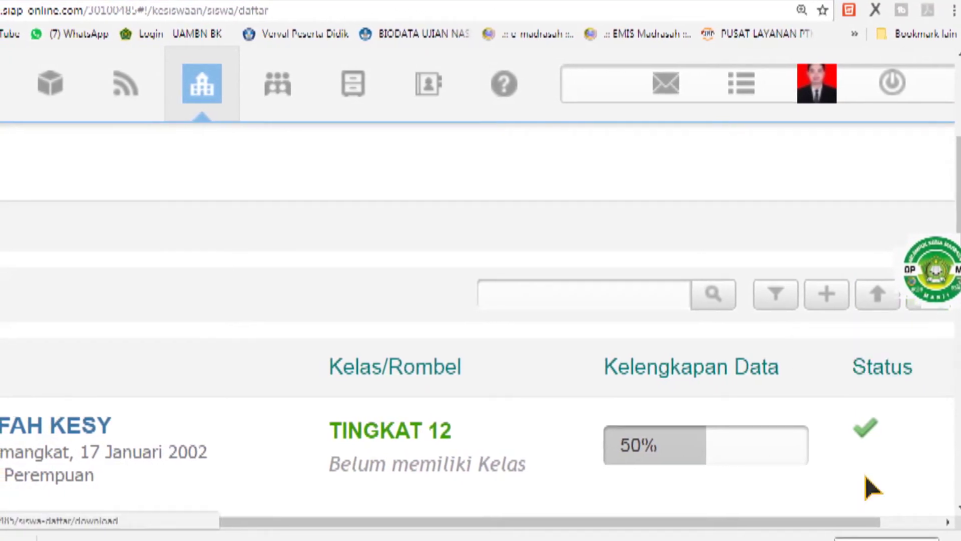
Find the downloaded DAFTAR_SISWA_SEKOLAH.XLS in its folder and open it in Excel, dismissing the activation wizard
{"action": "key", "text": "ctrl+j"}
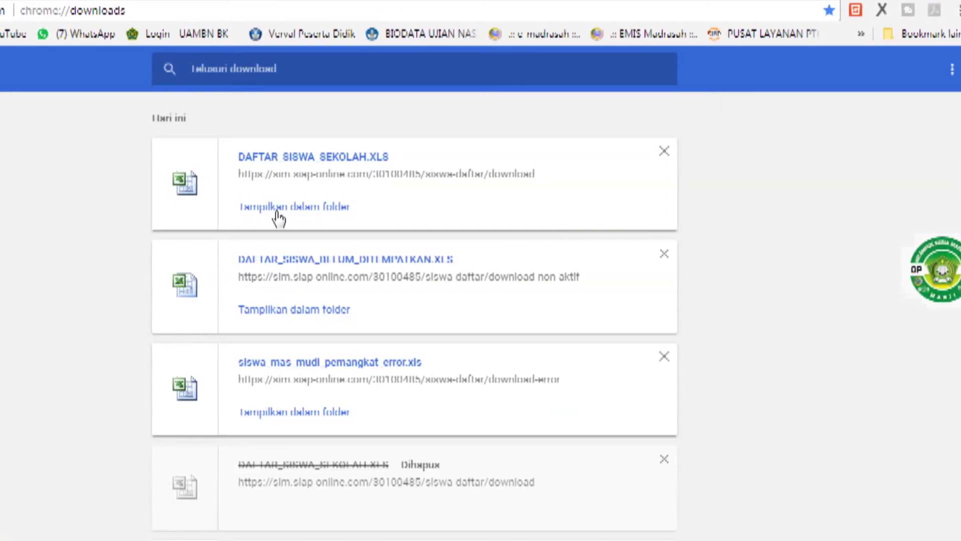
{"action": "left_click", "coordinate": [279, 218]}
{"action": "double_click", "coordinate": [842, 447]}
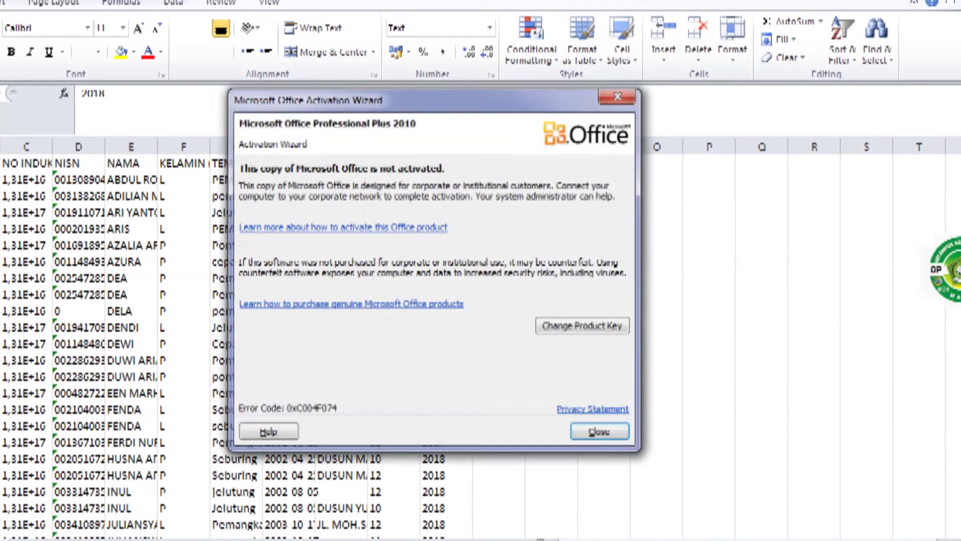
{"action": "left_click", "coordinate": [596, 431]}
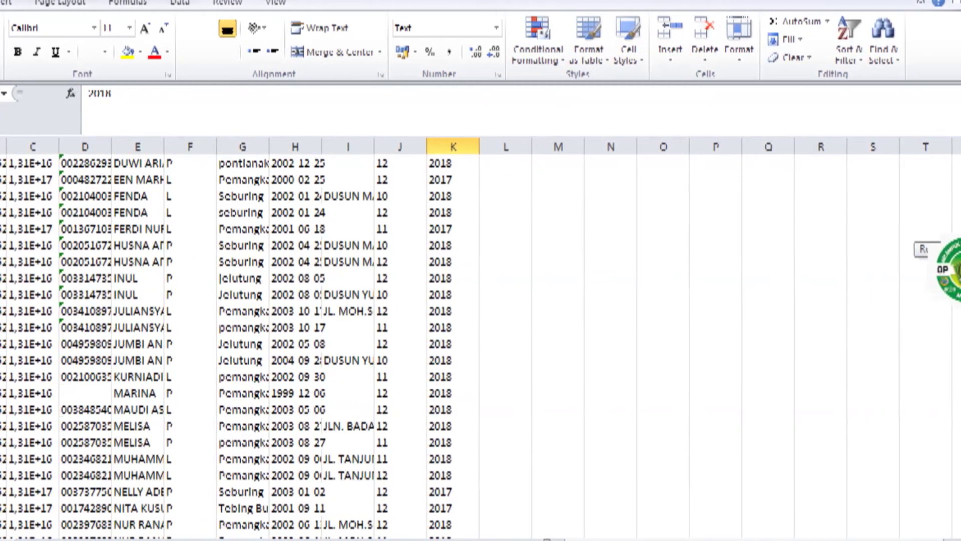
Delete row 19, a student's duplicate entry with Tingkat 10, and check through the remaining student rows
{"action": "scroll", "coordinate": [241, 345], "scroll_direction": "up", "scroll_amount": 5}
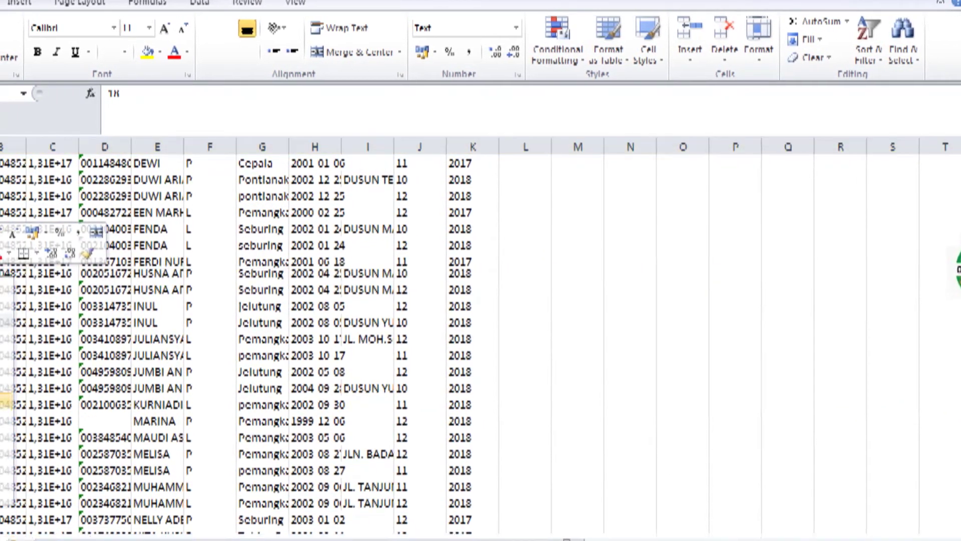
{"action": "key", "text": "ctrl+minus"}
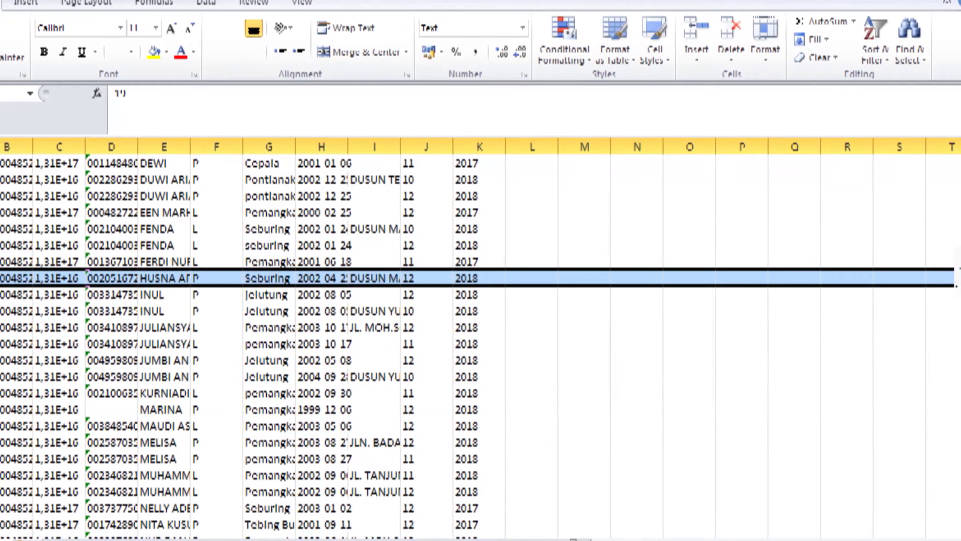
{"action": "scroll", "coordinate": [511, 331], "scroll_direction": "up", "scroll_amount": 2}
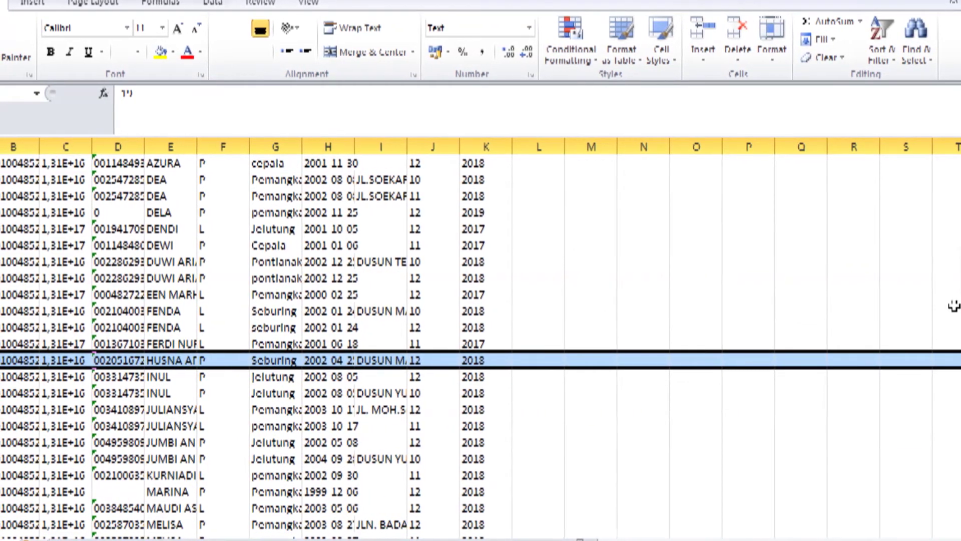
{"action": "scroll", "coordinate": [954, 306], "scroll_direction": "up", "scroll_amount": 2}
{"action": "scroll", "coordinate": [957, 237], "scroll_direction": "down", "scroll_amount": 12}
{"action": "scroll", "coordinate": [957, 238], "scroll_direction": "down", "scroll_amount": 2}
{"action": "scroll", "coordinate": [956, 238], "scroll_direction": "up", "scroll_amount": 7}
{"action": "scroll", "coordinate": [956, 238], "scroll_direction": "up", "scroll_amount": 6}
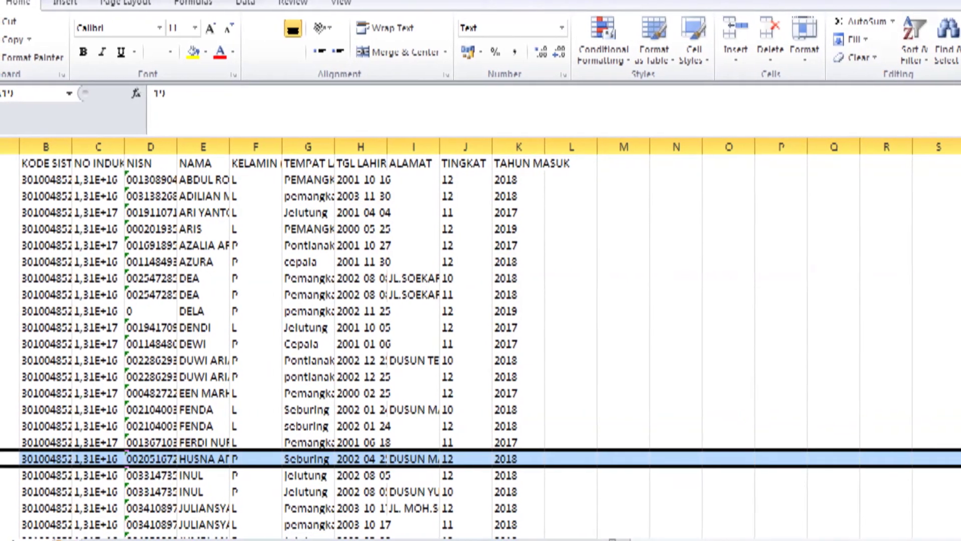
Close the workbook and the Downloads folder, and switch back to the Daftar Siswa in the browser
{"action": "key", "text": "alt+F4"}
{"action": "left_click", "coordinate": [512, 301]}
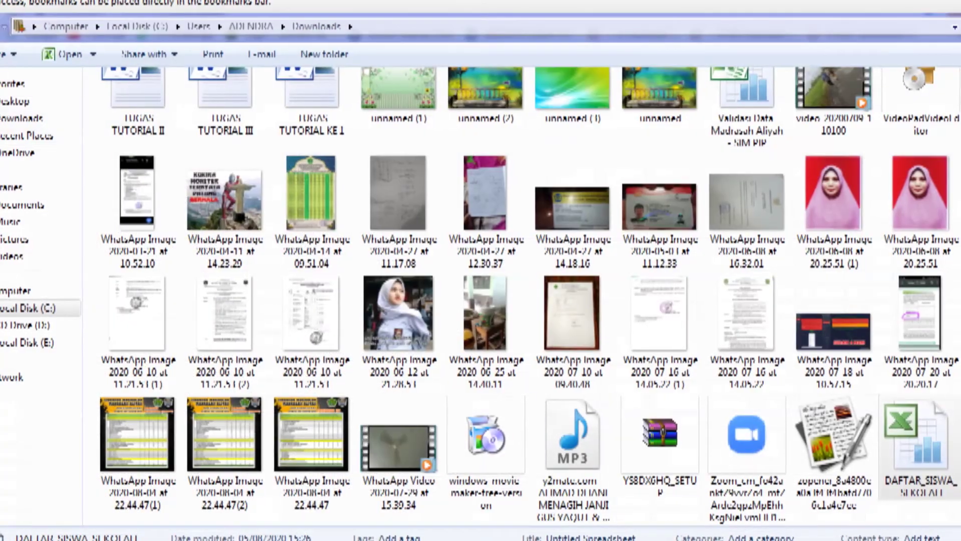
{"action": "key", "text": "alt+F4"}
{"action": "key", "text": "ctrl+Tab"}
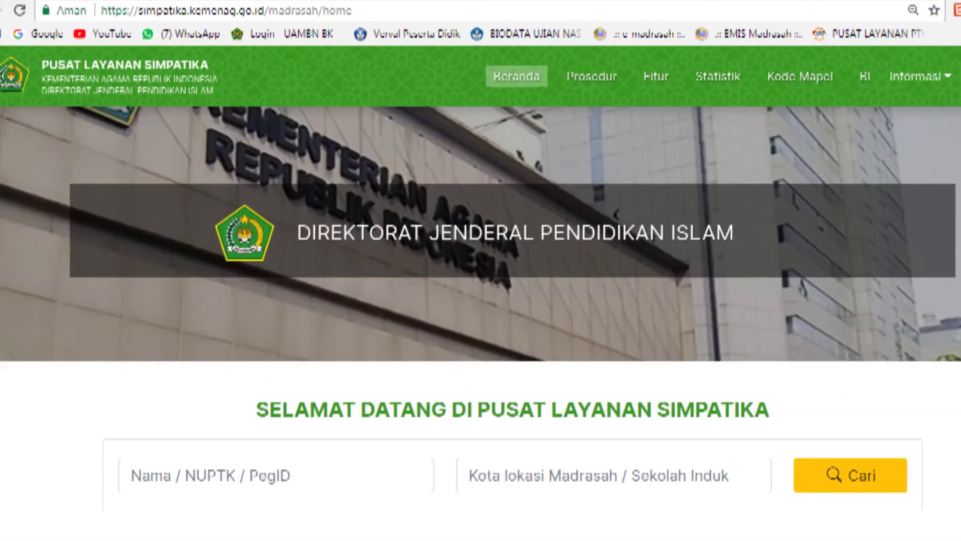
{"action": "key", "text": "ctrl+Tab"}
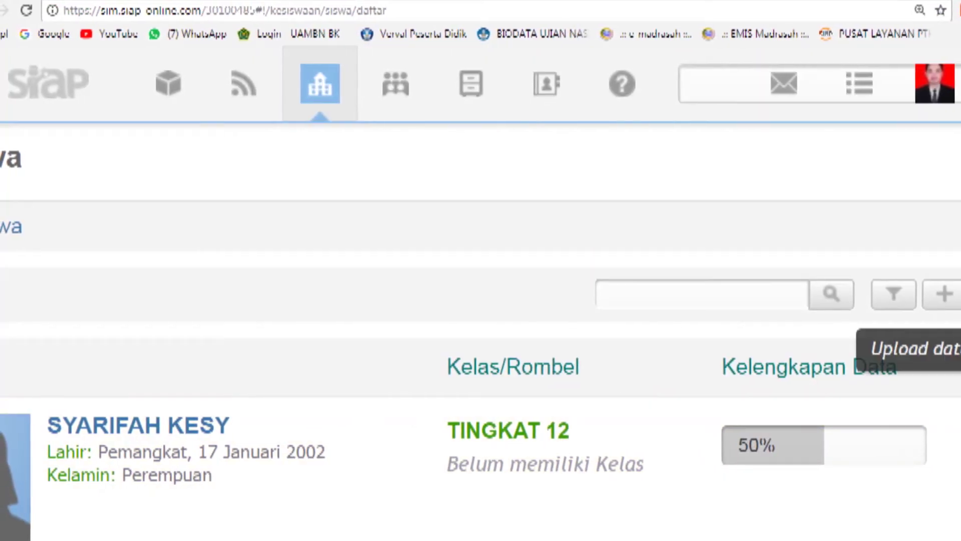
Open the Unggah Data Siswa dialog and zoom the browser page out so the whole dialog fits
{"action": "left_click", "coordinate": [957, 330]}
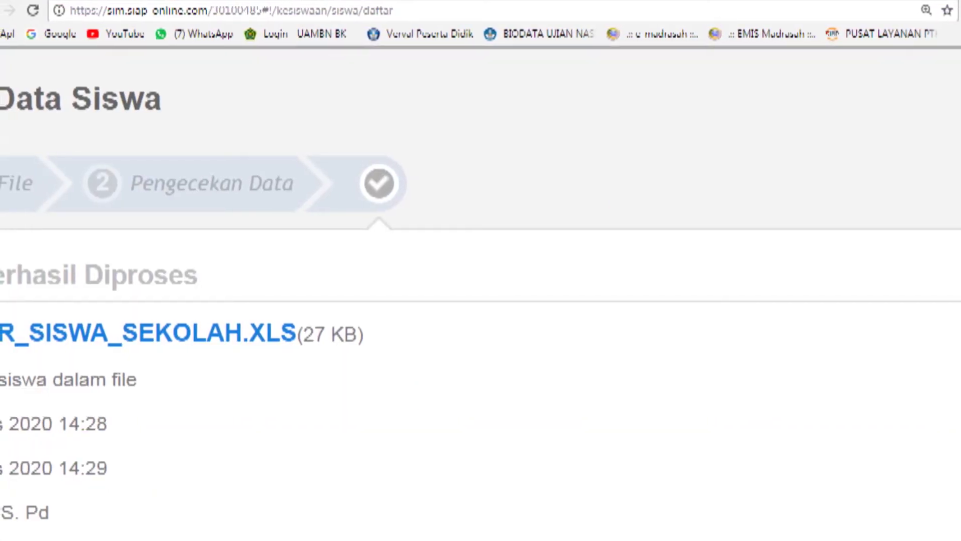
{"action": "left_click", "coordinate": [960, 166]}
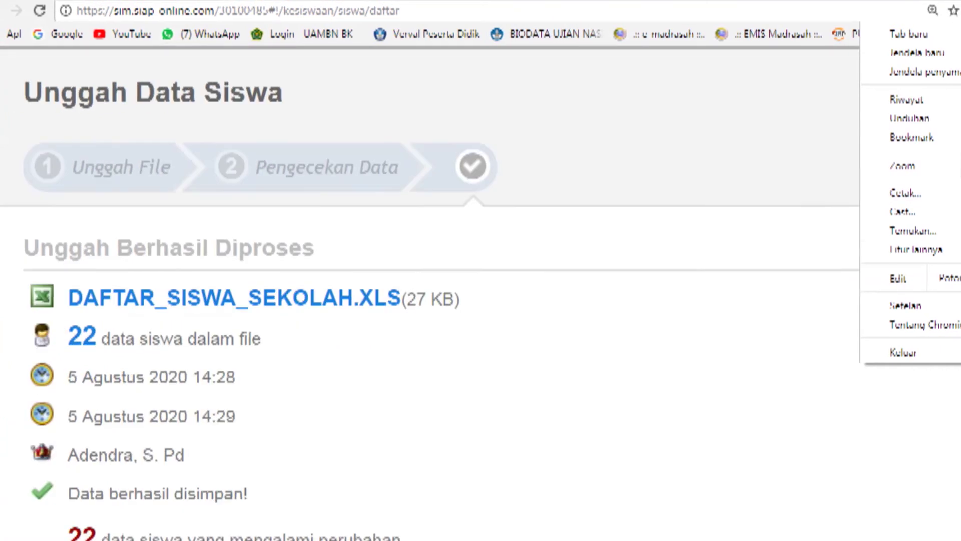
{"action": "left_click", "coordinate": [960, 166]}
{"action": "left_click", "coordinate": [960, 166]}
{"action": "left_click", "coordinate": [553, 364]}
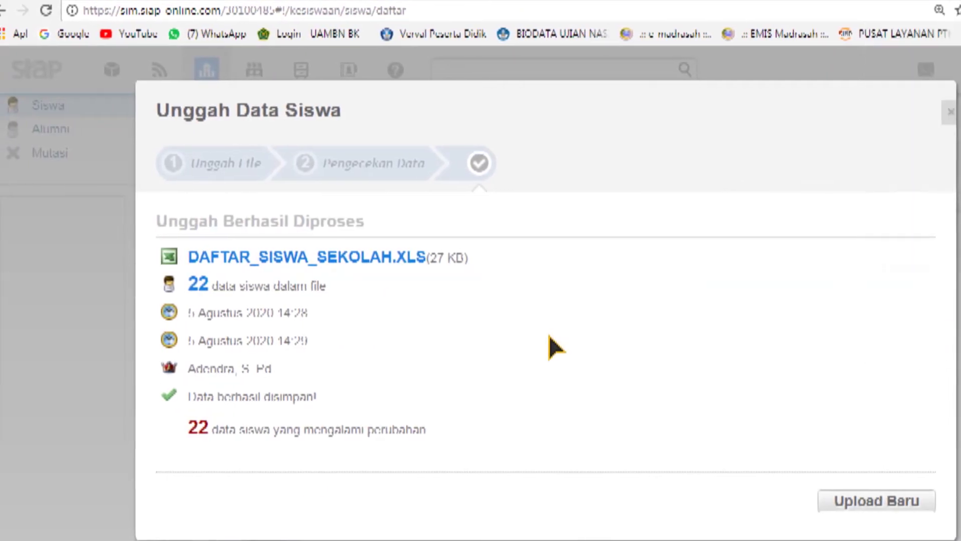
Capture the Unggah Data Siswa dialog and mark the "Data berhasil disimpan!" line with a red rectangle
{"action": "key", "text": "Print"}
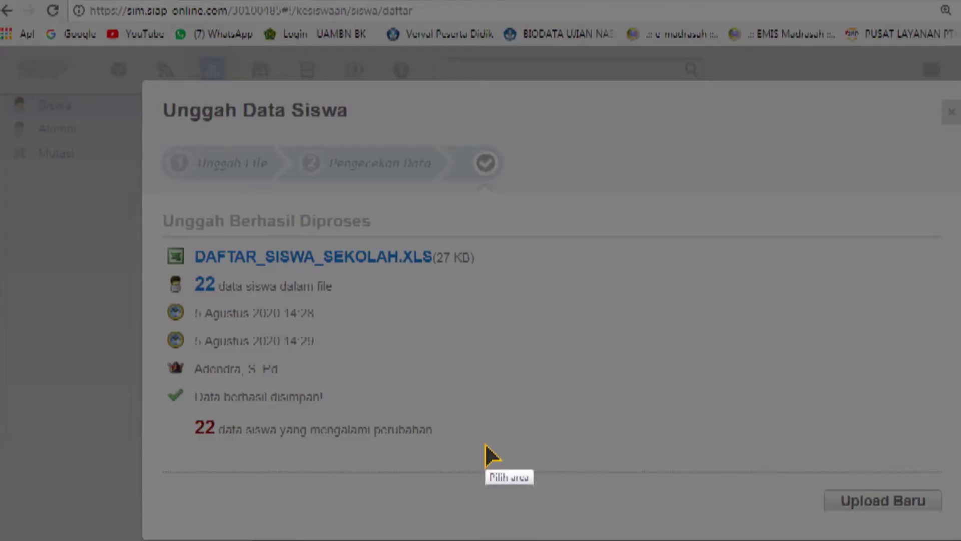
{"action": "left_click_drag", "start_coordinate": [10, 130], "coordinate": [921, 519]}
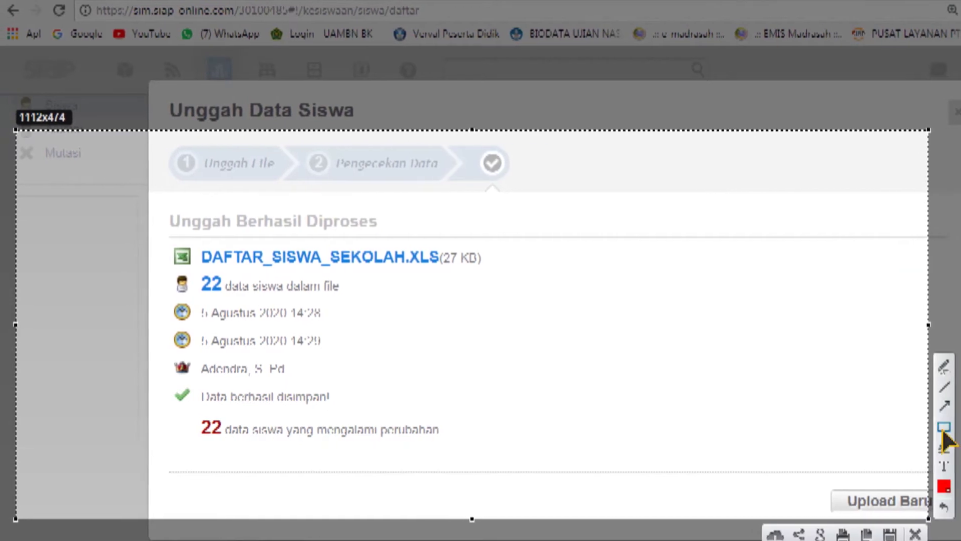
{"action": "left_click_drag", "start_coordinate": [161, 379], "coordinate": [385, 418]}
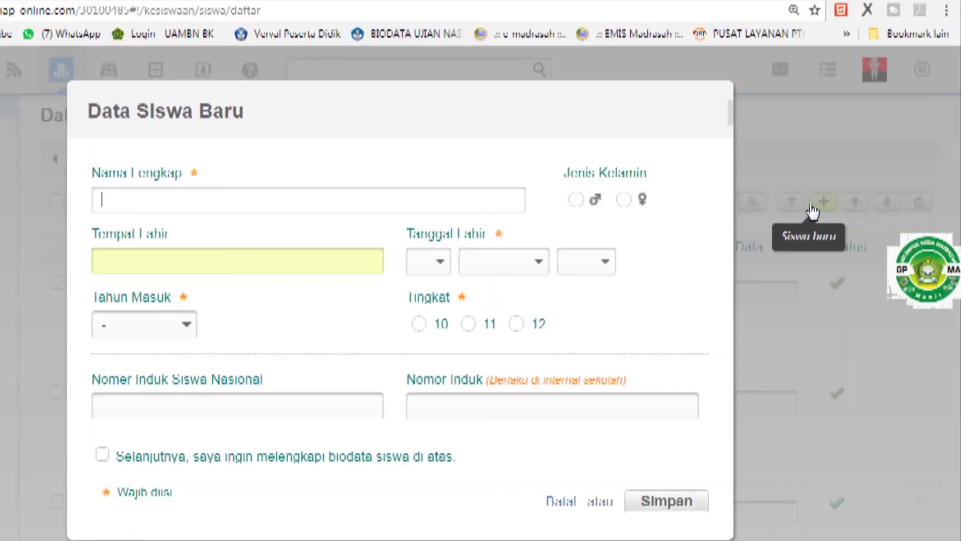
Try a new student entry with KELAS XII IPS as Nama Lengkap, and close the form without saving
{"action": "left_click", "coordinate": [219, 196]}
{"action": "left_click", "coordinate": [231, 221]}
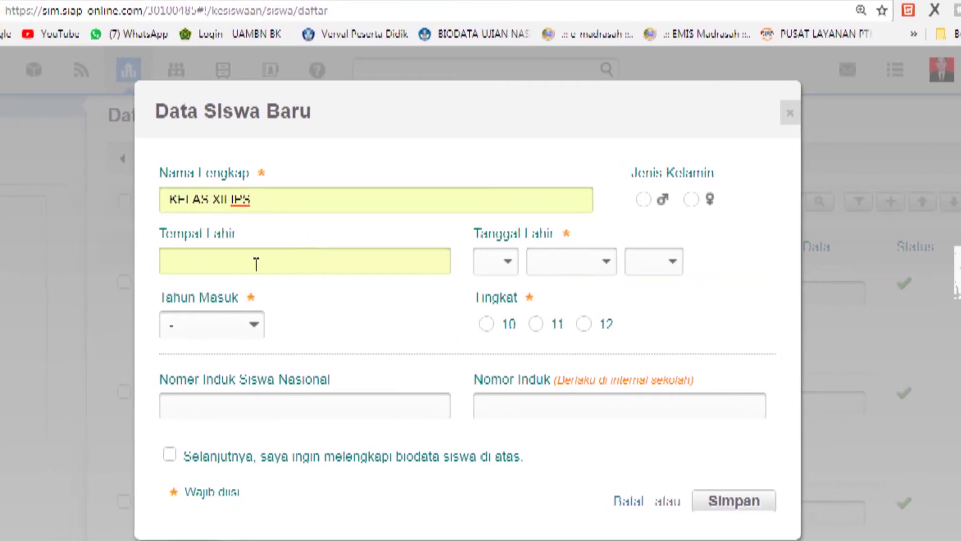
{"action": "left_click", "coordinate": [230, 261]}
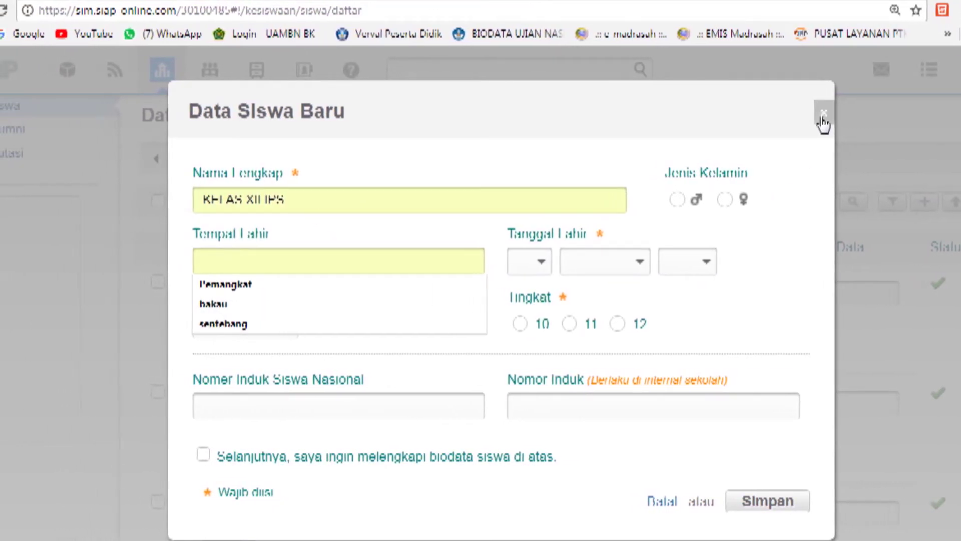
{"action": "left_click", "coordinate": [799, 114]}
Open the Edit Data Siswa form of the first student in the Daftar Siswa
{"action": "double_click", "coordinate": [625, 306]}
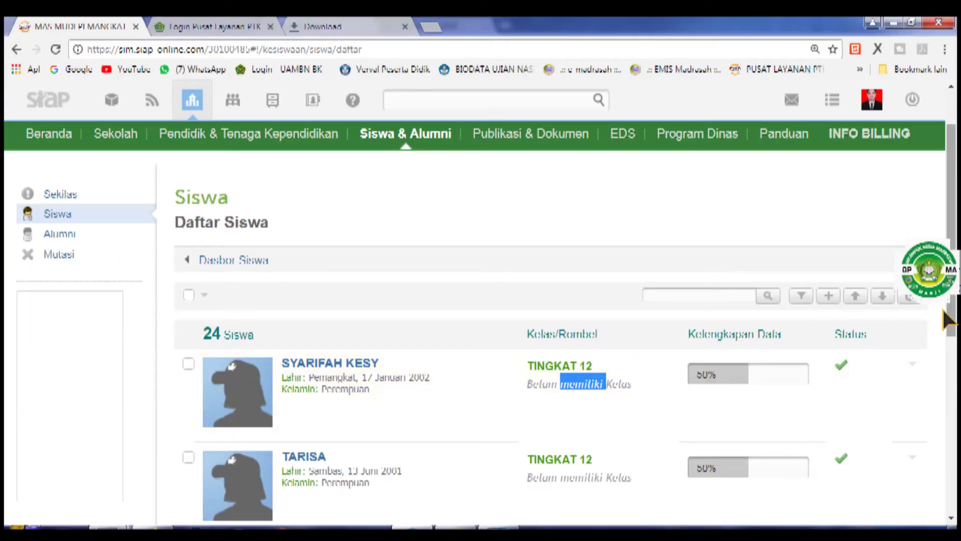
{"action": "left_click_drag", "start_coordinate": [956, 288], "coordinate": [954, 312]}
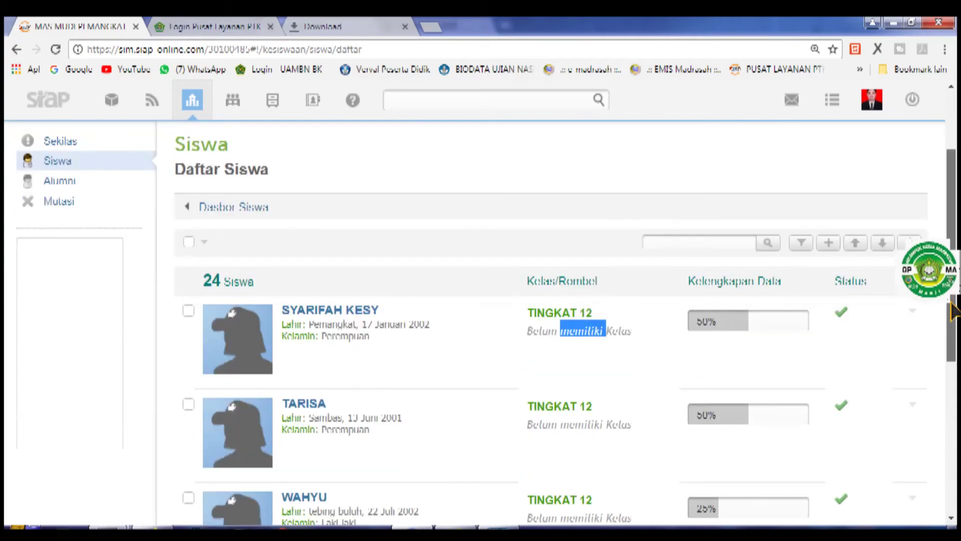
{"action": "left_click", "coordinate": [912, 316]}
{"action": "left_click", "coordinate": [870, 371]}
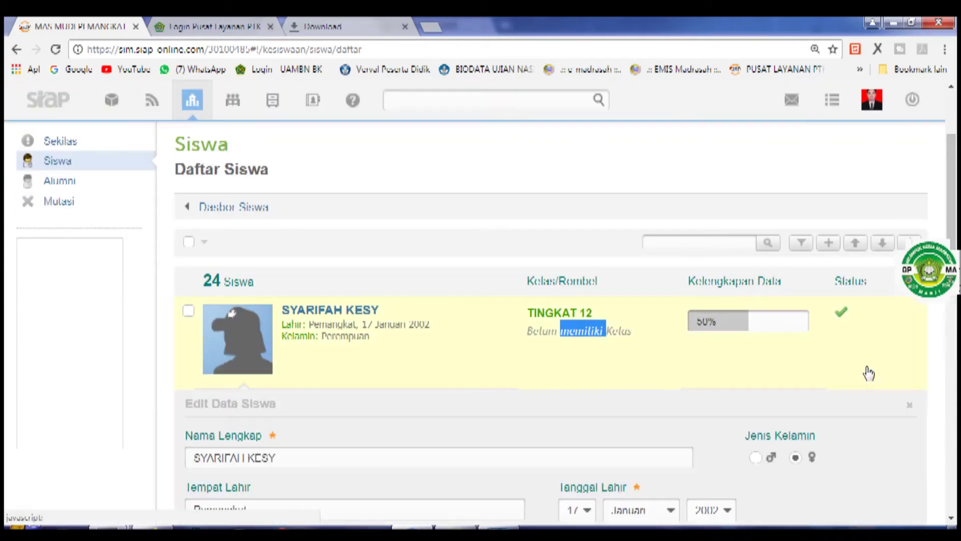
{"action": "scroll", "coordinate": [933, 311], "scroll_direction": "down", "scroll_amount": 5}
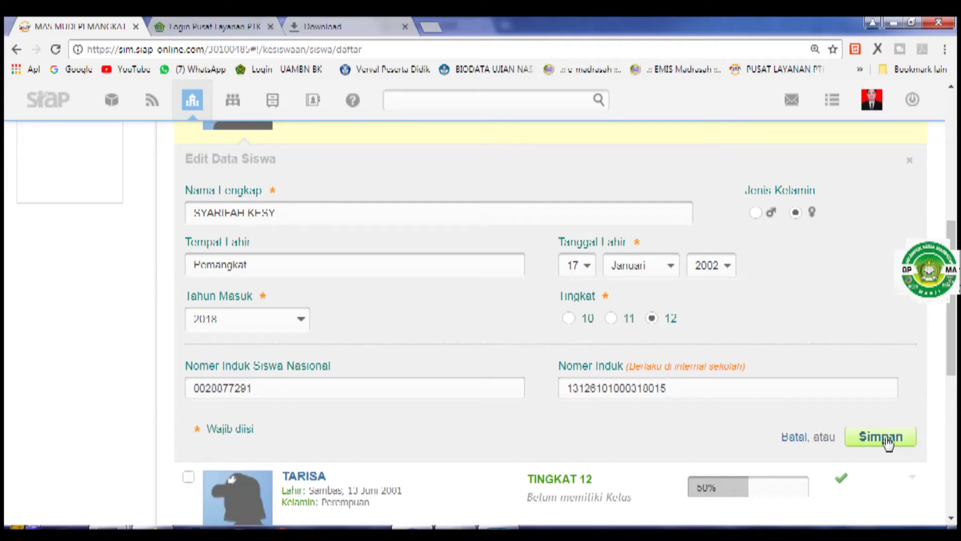
Try a screen capture of the Edit Data Siswa form, close the capture, and save the student's data
{"action": "key", "text": "Print"}
{"action": "left_click_drag", "start_coordinate": [68, 143], "coordinate": [932, 501]}
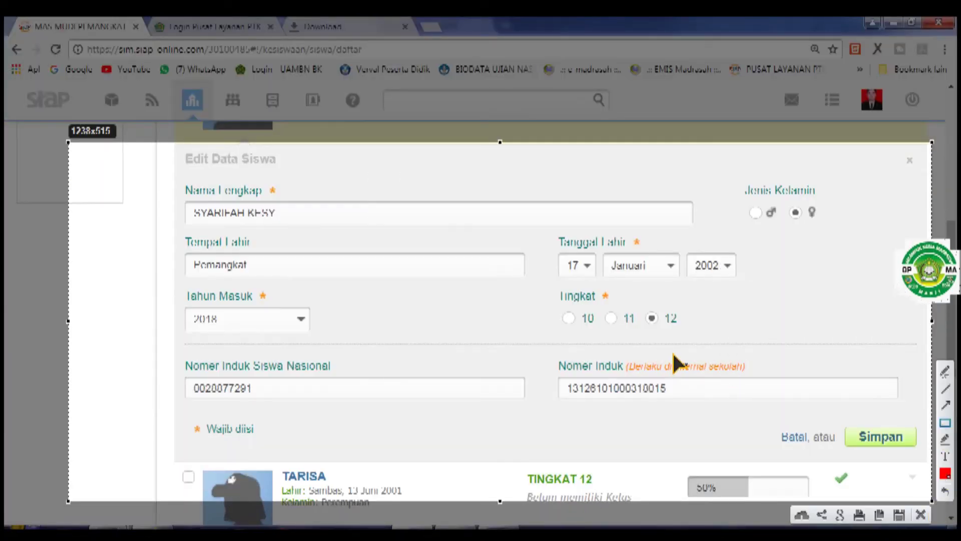
{"action": "left_click", "coordinate": [921, 516]}
{"action": "left_click", "coordinate": [889, 443]}
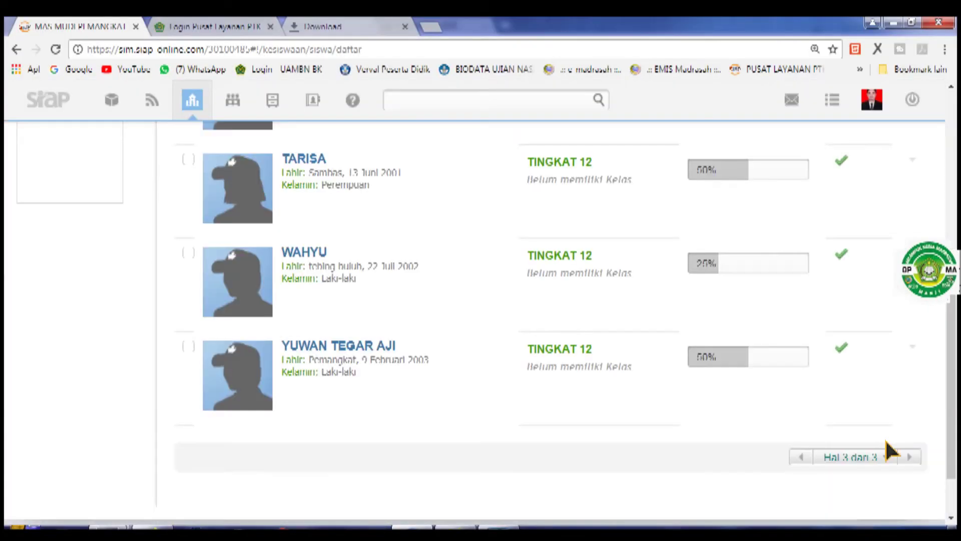
Open the Peserta Kelas student list in the Kelas section of Sekolah and choose KELAS XII IPS from Tingkat 12
{"action": "left_click_drag", "start_coordinate": [957, 370], "coordinate": [957, 210]}
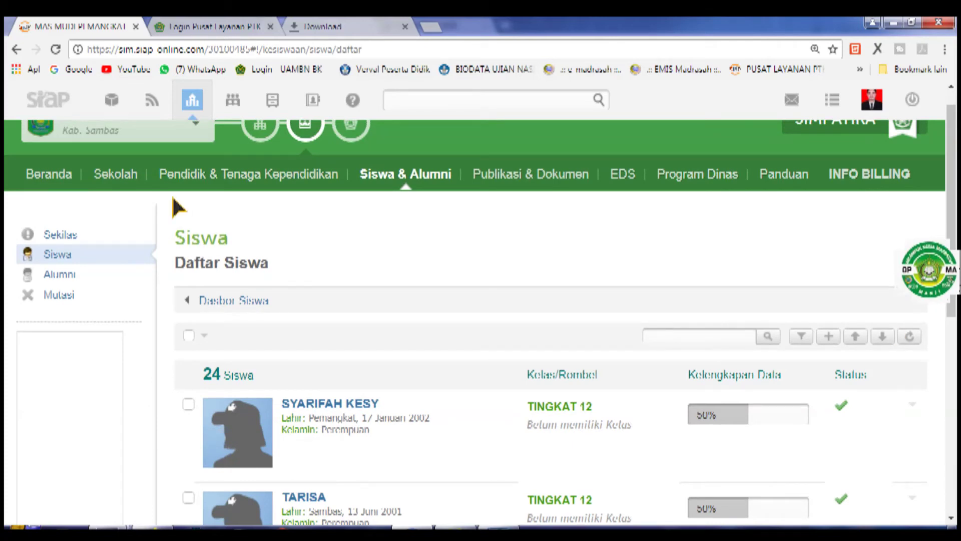
{"action": "left_click", "coordinate": [119, 176]}
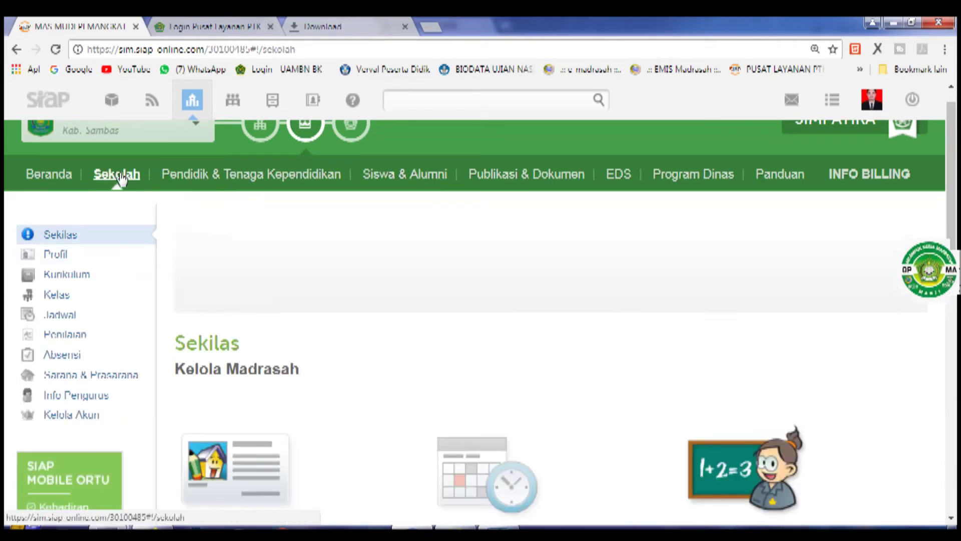
{"action": "left_click", "coordinate": [52, 298]}
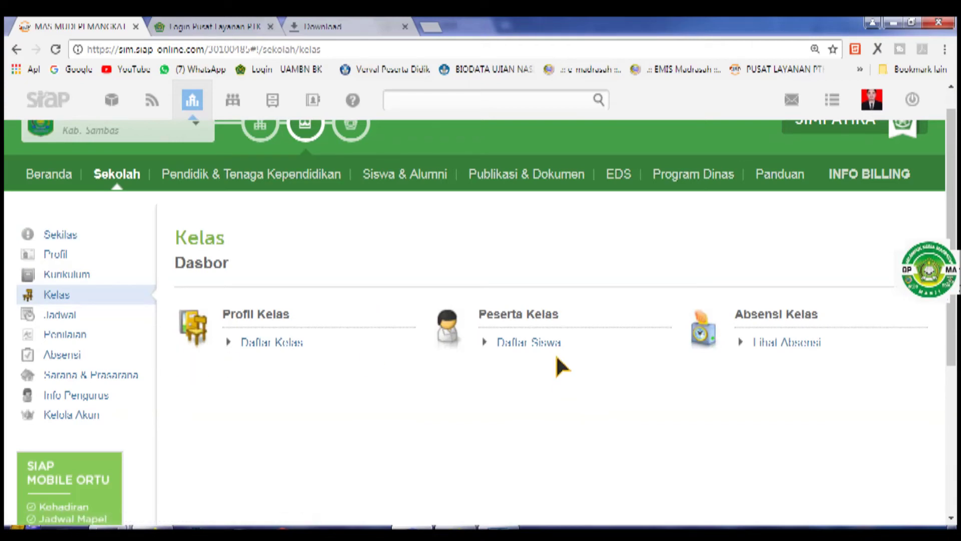
{"action": "left_click", "coordinate": [530, 344]}
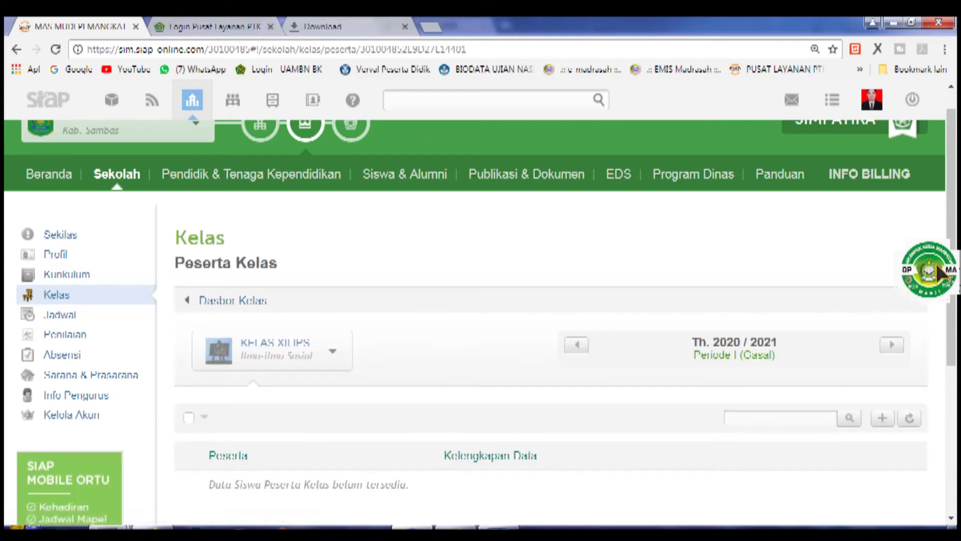
{"action": "scroll", "coordinate": [168, 270], "scroll_direction": "down", "scroll_amount": 1}
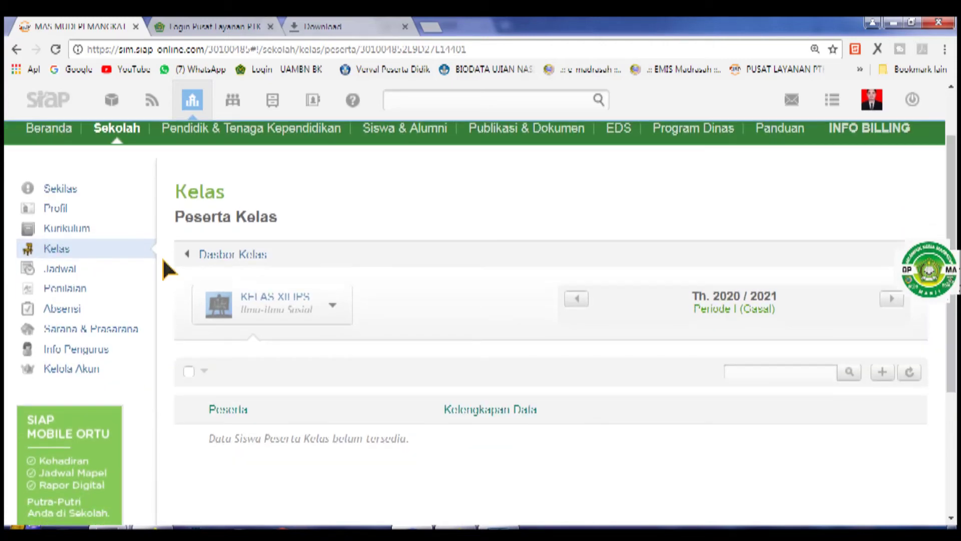
{"action": "left_click", "coordinate": [65, 253]}
{"action": "left_click", "coordinate": [531, 298]}
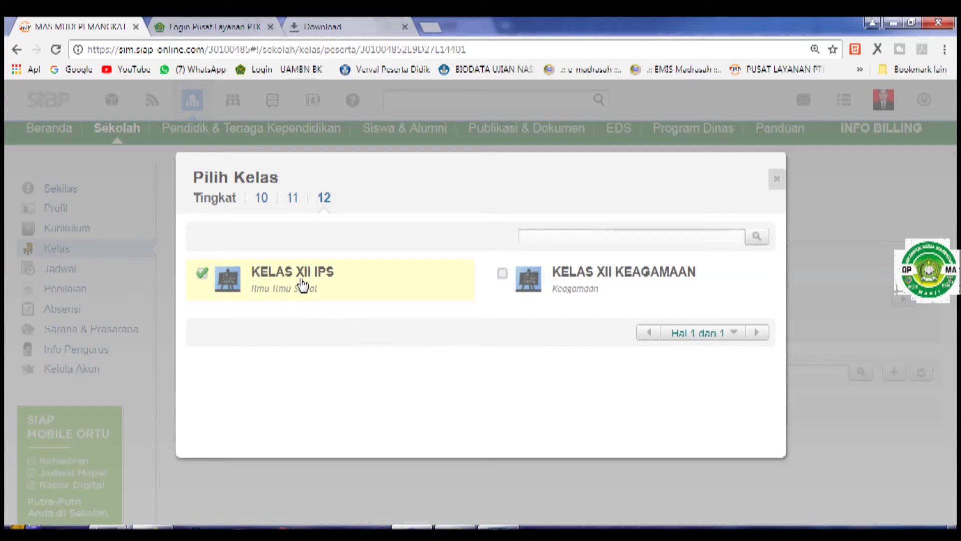
{"action": "left_click", "coordinate": [301, 289]}
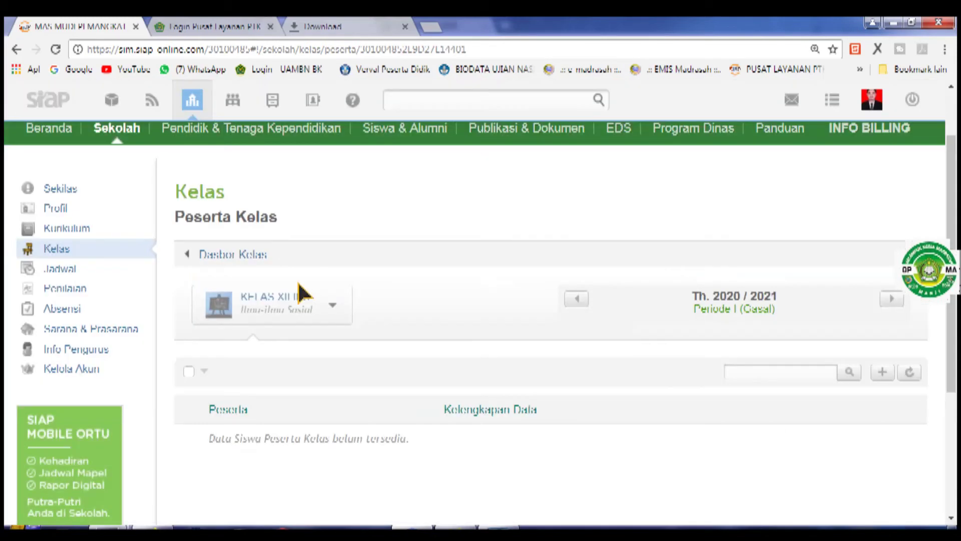
Capture the Peserta Kelas page, mark its add-student control with a red rectangle, and copy the capture
{"action": "scroll", "coordinate": [955, 353], "scroll_direction": "down", "scroll_amount": 2}
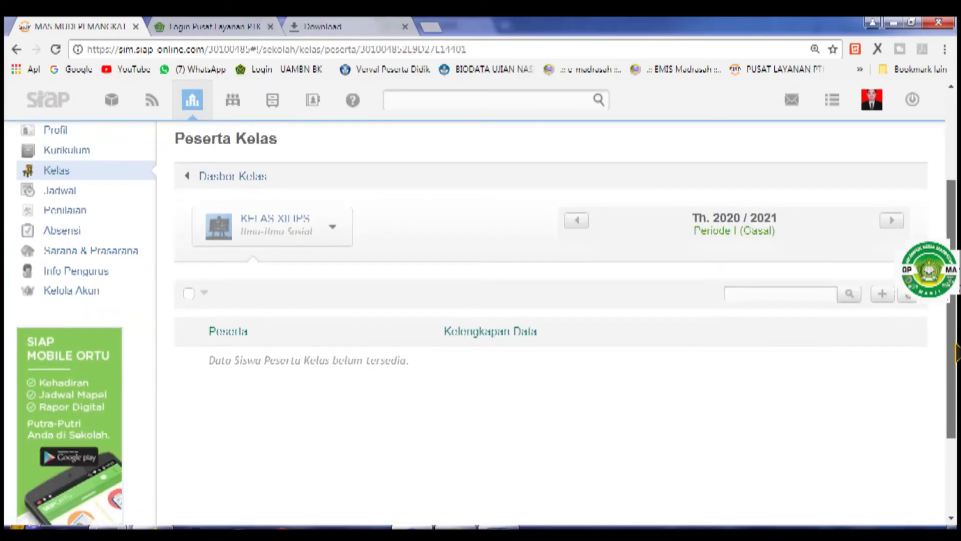
{"action": "key", "text": "Print"}
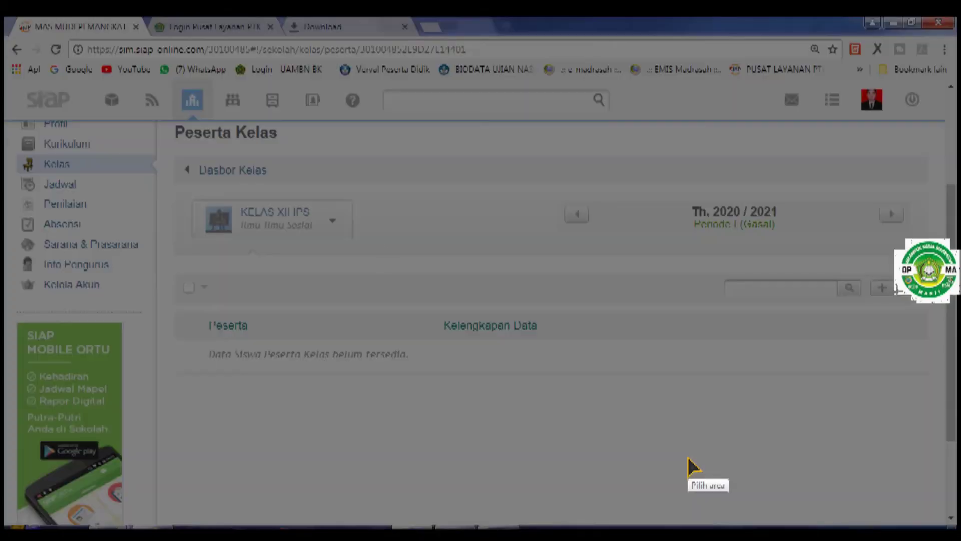
{"action": "left_click_drag", "start_coordinate": [106, 87], "coordinate": [954, 382]}
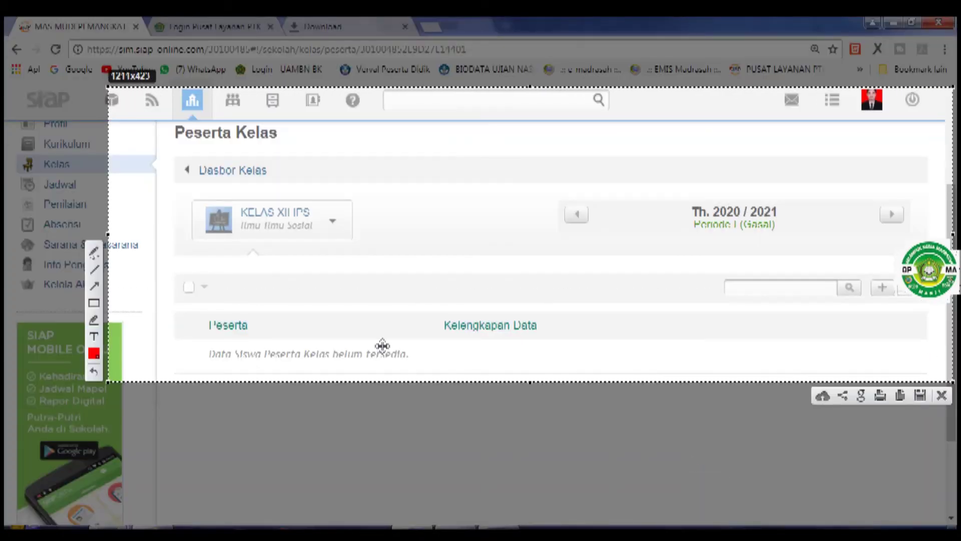
{"action": "left_click", "coordinate": [93, 302]}
{"action": "mouse_move", "coordinate": [814, 242]}
{"action": "left_mouse_down"}
{"action": "mouse_move", "coordinate": [892, 320]}
{"action": "mouse_move", "coordinate": [910, 320]}
{"action": "left_mouse_up"}
{"action": "key", "text": "ctrl+c"}
Open the Tambah Siswa dialog for KELAS XII IPS and select all five students on the first page of Siswa non Kelas
{"action": "left_click", "coordinate": [883, 290]}
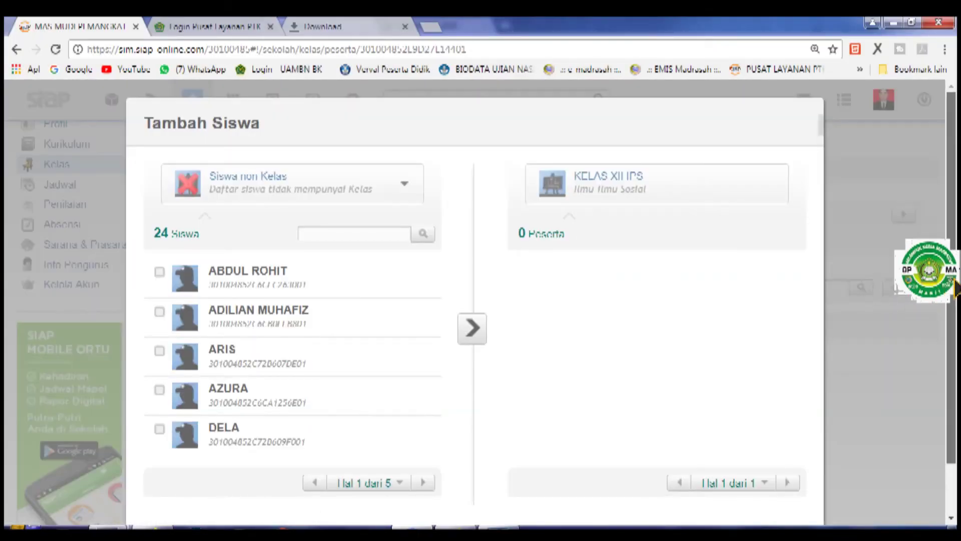
{"action": "scroll", "coordinate": [451, 301], "scroll_direction": "down", "scroll_amount": 1}
{"action": "left_click", "coordinate": [175, 244]}
{"action": "left_click", "coordinate": [165, 222]}
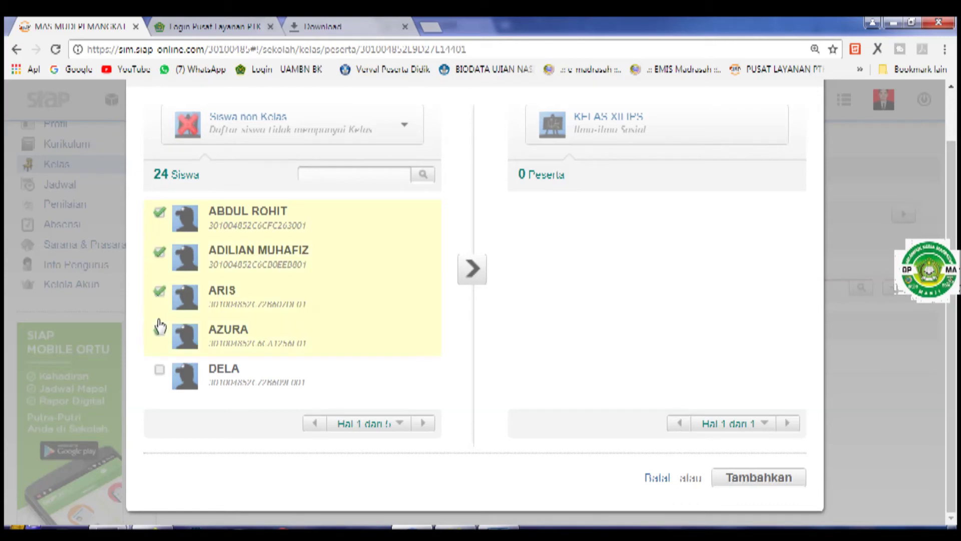
{"action": "left_click", "coordinate": [159, 369]}
Select all the students on pages 2 and 3 of the Siswa non Kelas list
{"action": "left_click", "coordinate": [423, 423]}
{"action": "left_click", "coordinate": [162, 220]}
{"action": "left_click", "coordinate": [160, 254]}
{"action": "left_click", "coordinate": [166, 333]}
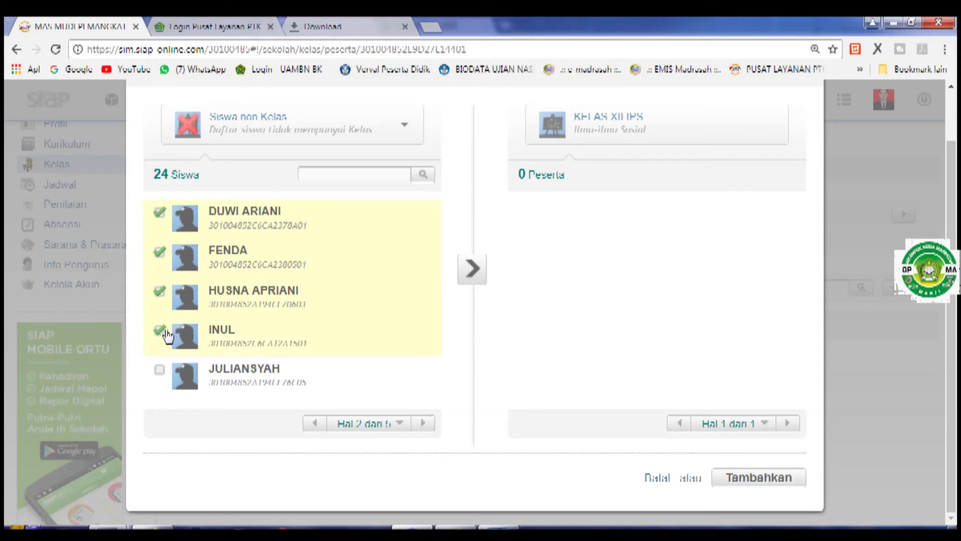
{"action": "left_click", "coordinate": [423, 423]}
{"action": "left_click", "coordinate": [159, 213]}
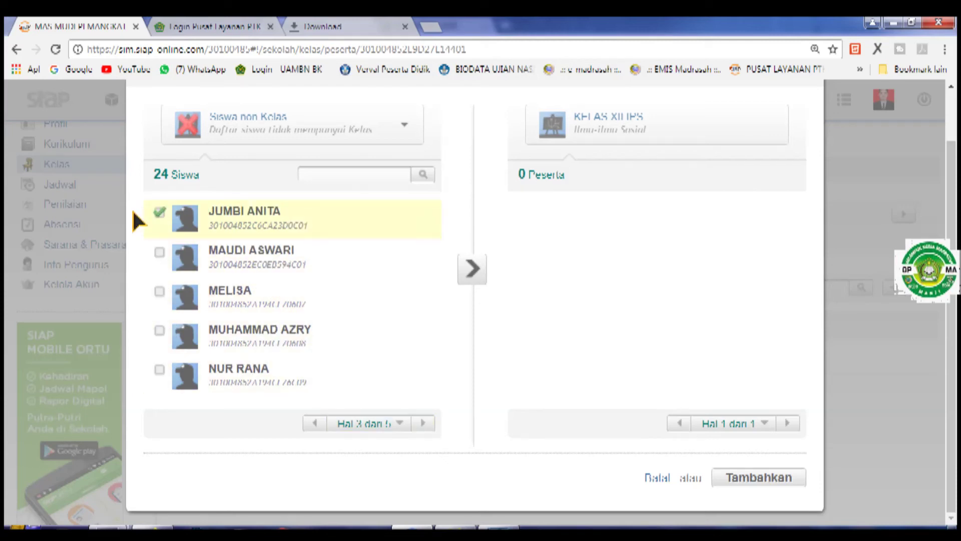
{"action": "left_click", "coordinate": [160, 253]}
{"action": "left_click", "coordinate": [160, 294]}
{"action": "left_click", "coordinate": [161, 370]}
Select all the students on pages 4 and 5 of the Siswa non Kelas list
{"action": "left_click", "coordinate": [423, 423]}
{"action": "left_click", "coordinate": [159, 213]}
{"action": "left_click", "coordinate": [159, 252]}
{"action": "left_click", "coordinate": [159, 292]}
{"action": "left_click", "coordinate": [160, 331]}
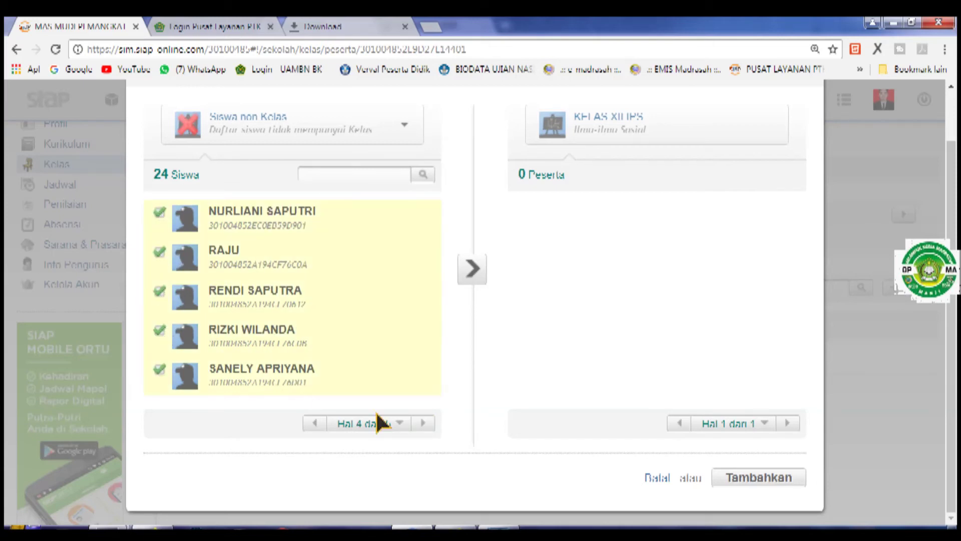
{"action": "left_click", "coordinate": [423, 423]}
{"action": "left_click", "coordinate": [159, 252]}
{"action": "left_click", "coordinate": [160, 252]}
{"action": "left_click", "coordinate": [161, 213]}
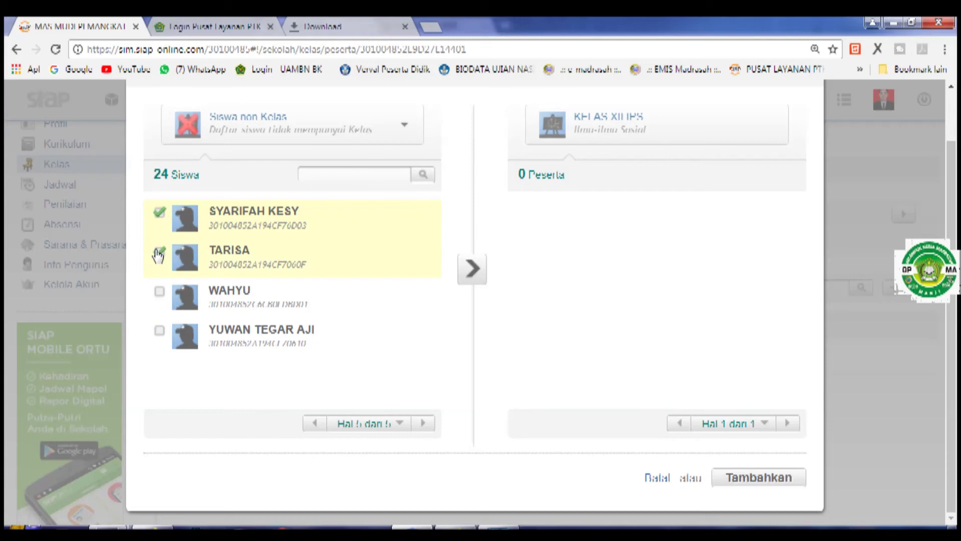
{"action": "left_click", "coordinate": [159, 292]}
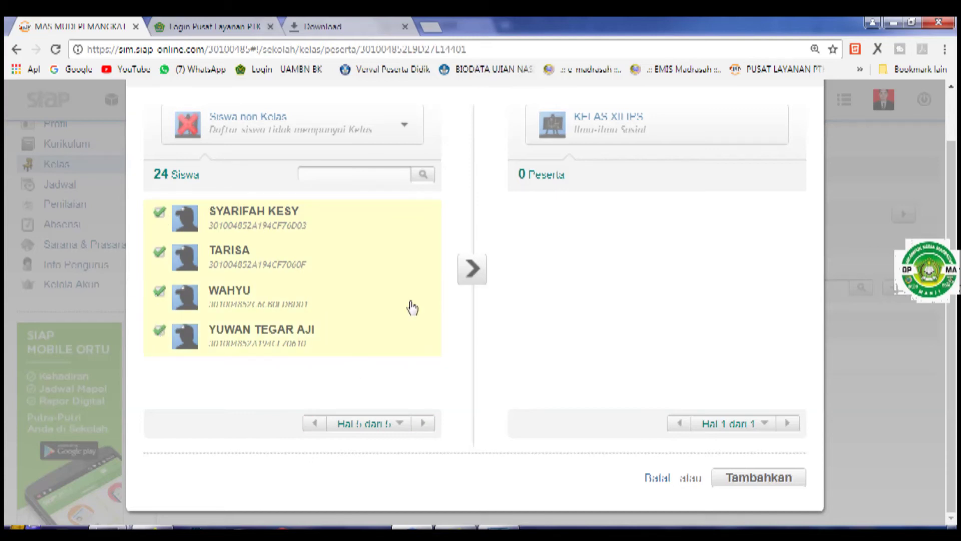
Transfer the selected students to KELAS XII IPS and confirm adding them as participants
{"action": "scroll", "coordinate": [701, 270], "scroll_direction": "up", "scroll_amount": 2}
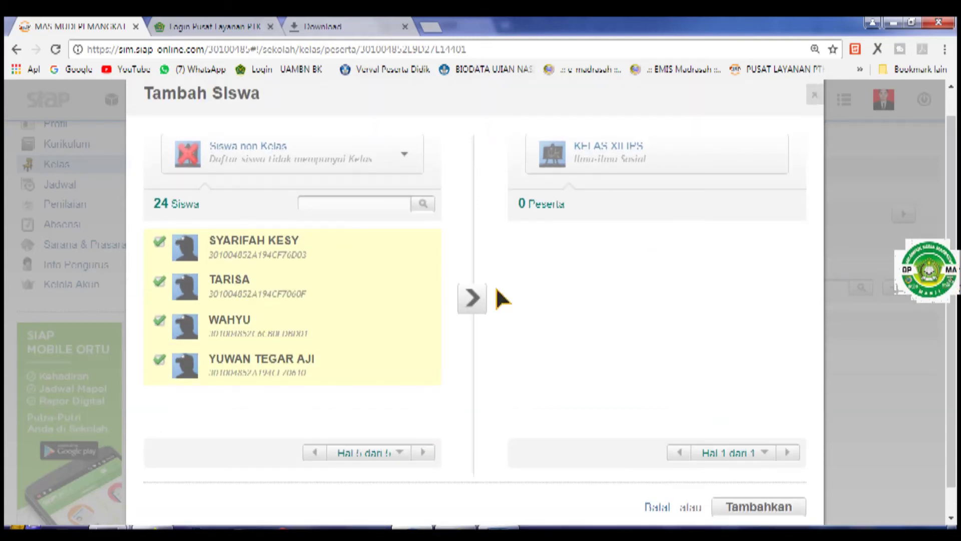
{"action": "left_click", "coordinate": [473, 299]}
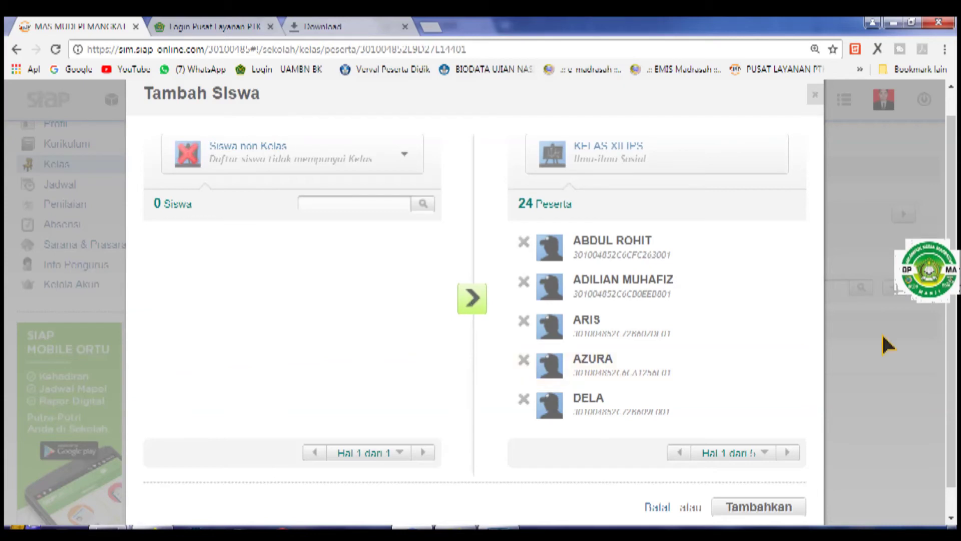
{"action": "scroll", "coordinate": [956, 328], "scroll_direction": "down", "scroll_amount": 2}
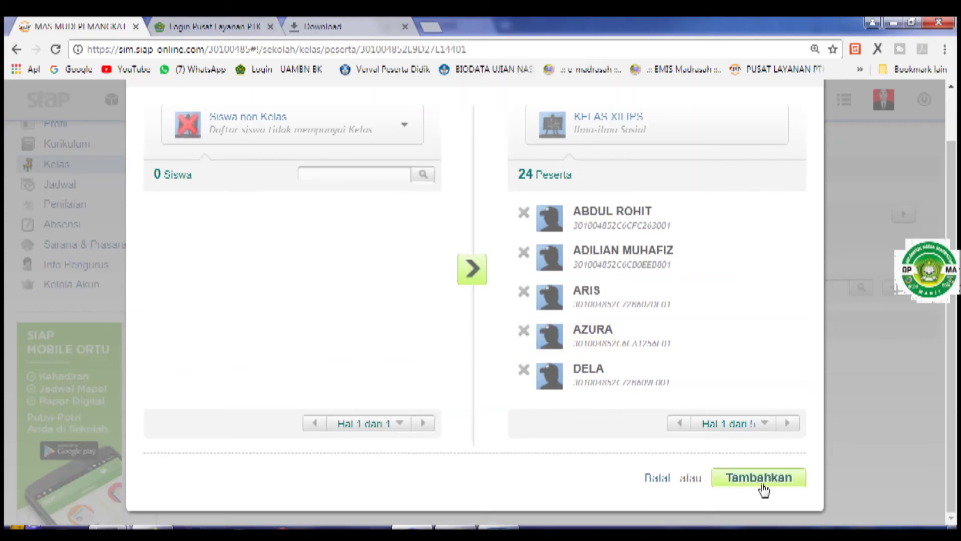
{"action": "left_click", "coordinate": [783, 480]}
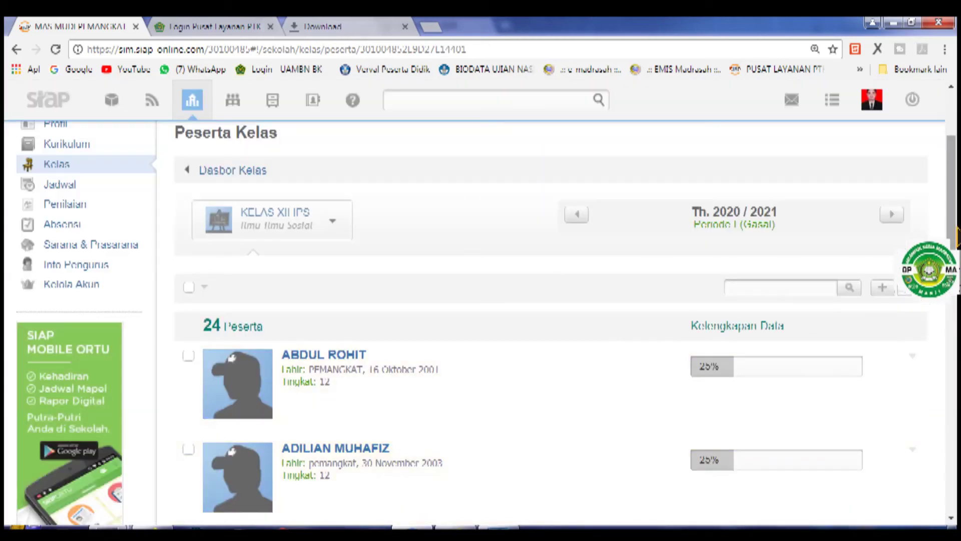
Open the Daftar Kelas under Profil Kelas and look up the KELAS XII IPS entry
{"action": "left_click_drag", "start_coordinate": [956, 233], "coordinate": [957, 212]}
{"action": "left_click", "coordinate": [56, 244]}
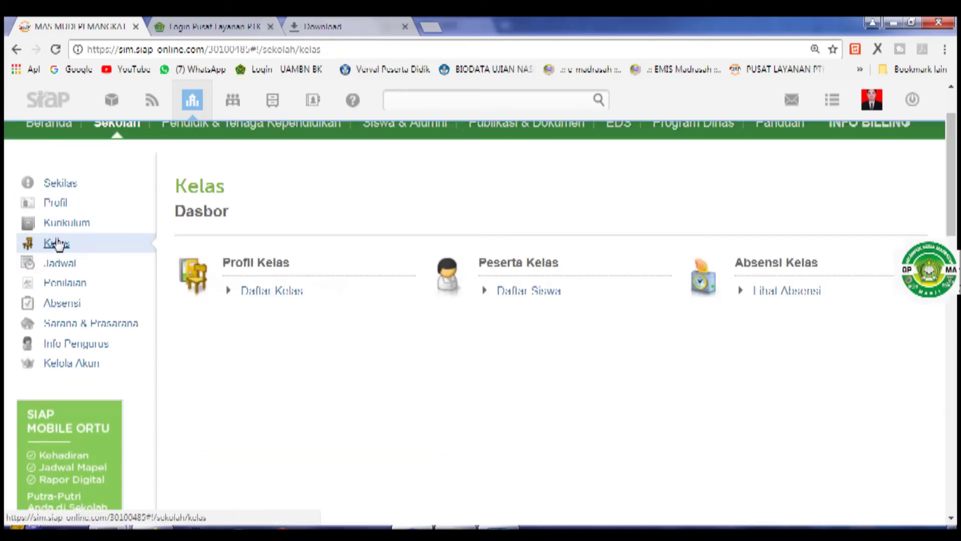
{"action": "left_click", "coordinate": [270, 291]}
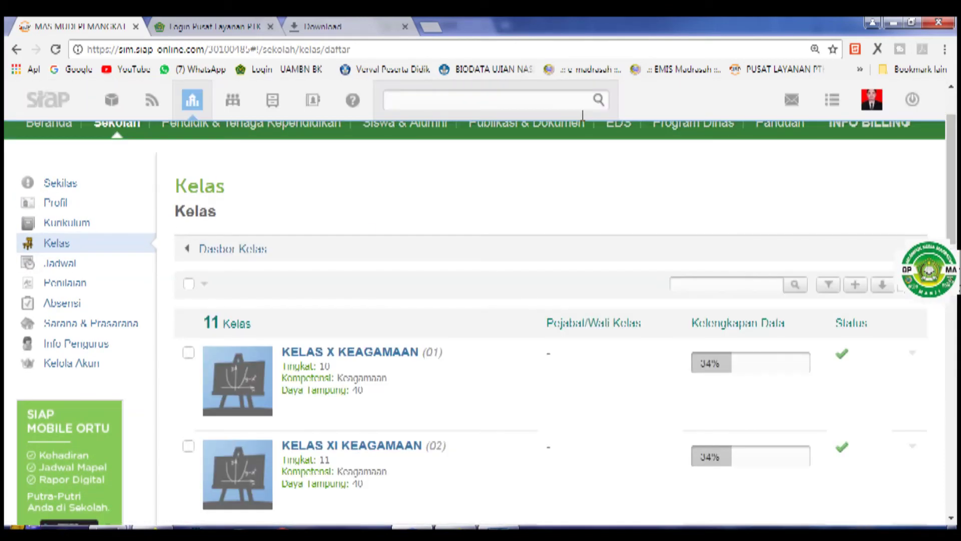
{"action": "scroll", "coordinate": [807, 330], "scroll_direction": "down", "scroll_amount": 5}
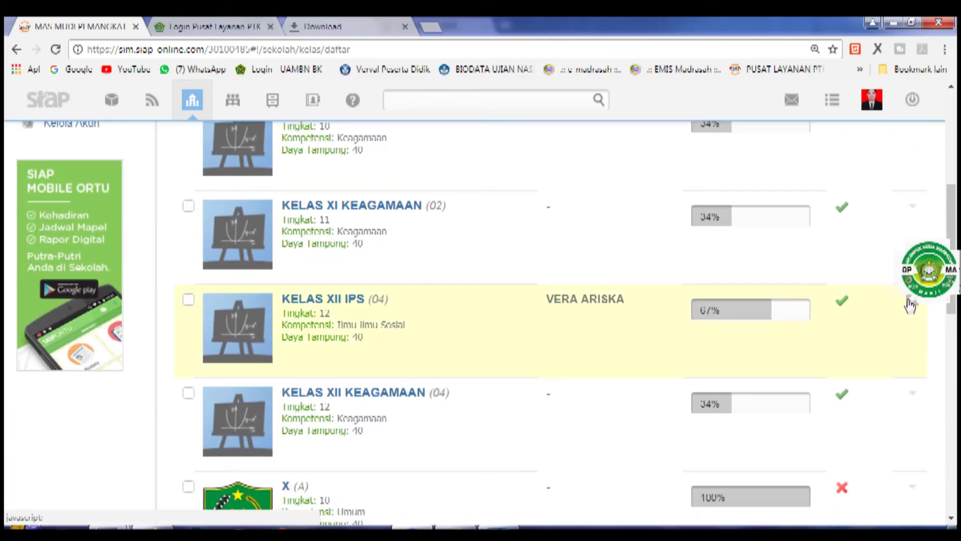
{"action": "scroll", "coordinate": [954, 263], "scroll_direction": "up", "scroll_amount": 1}
{"action": "scroll", "coordinate": [954, 262], "scroll_direction": "up", "scroll_amount": 5}
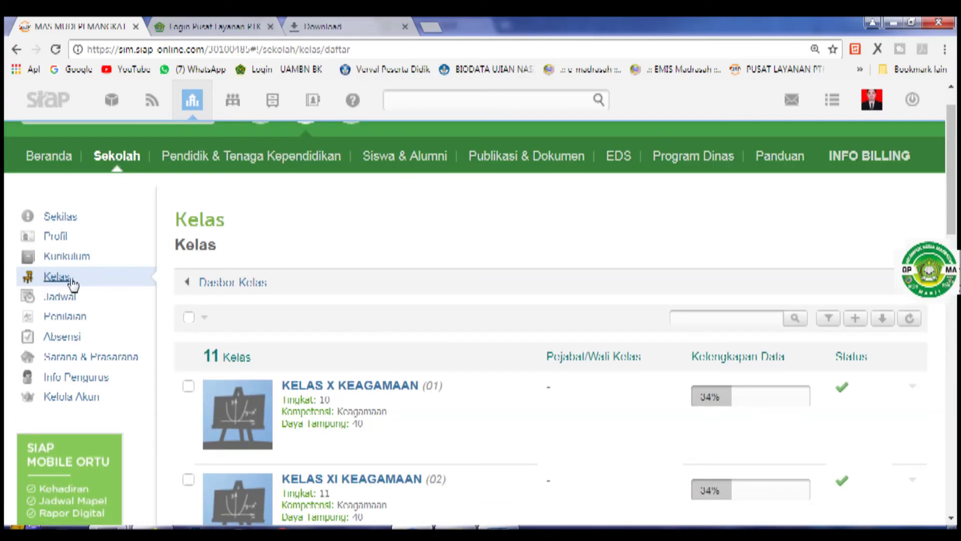
Reopen Peserta Kelas for KELAS XII IPS and look through the first page of its participants
{"action": "left_click", "coordinate": [71, 282]}
{"action": "left_click", "coordinate": [518, 326]}
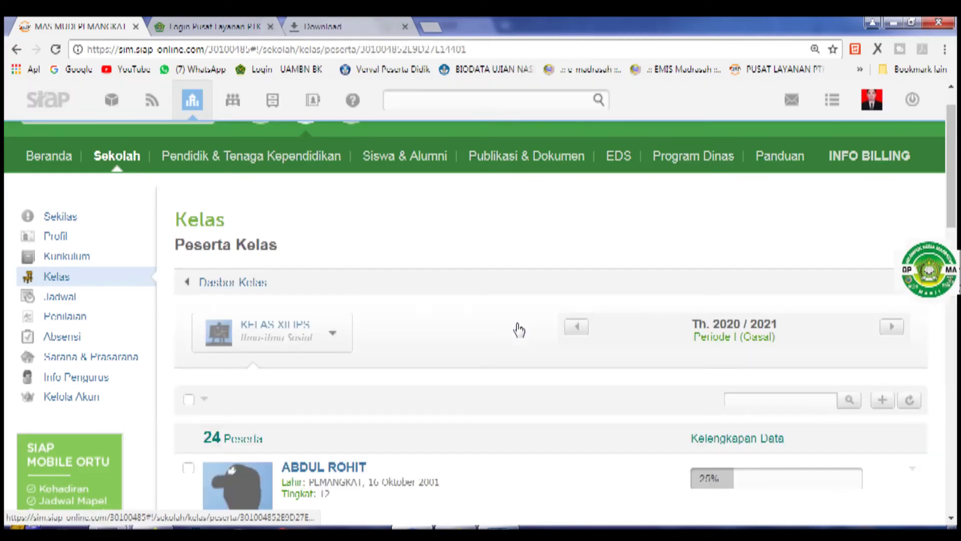
{"action": "left_click", "coordinate": [300, 333]}
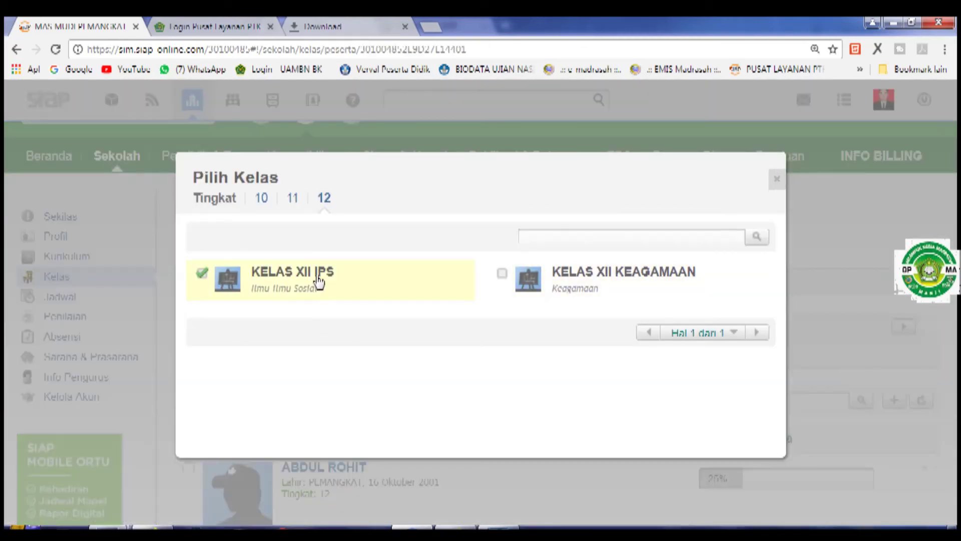
{"action": "left_click", "coordinate": [896, 324]}
{"action": "scroll", "coordinate": [897, 324], "scroll_direction": "down", "scroll_amount": 13}
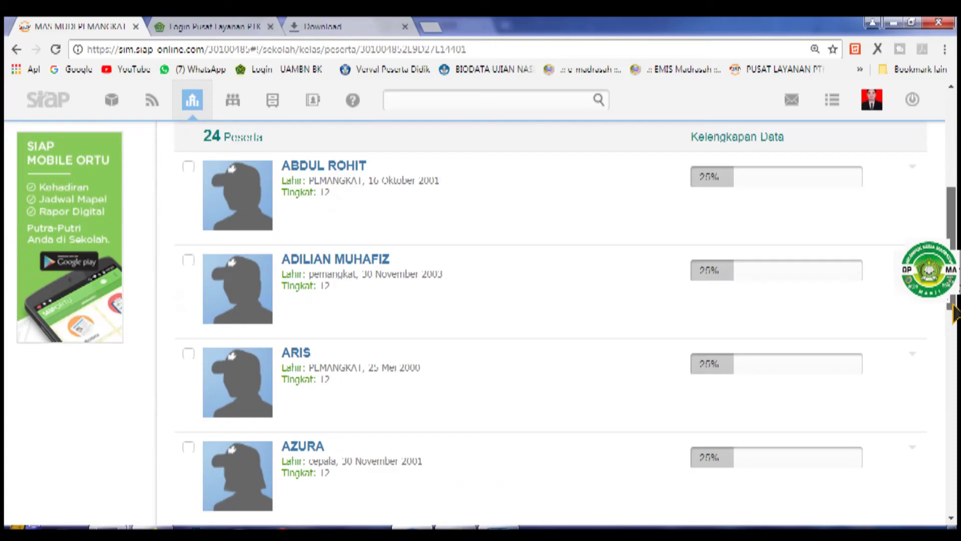
{"action": "scroll", "coordinate": [956, 423], "scroll_direction": "down", "scroll_amount": 6}
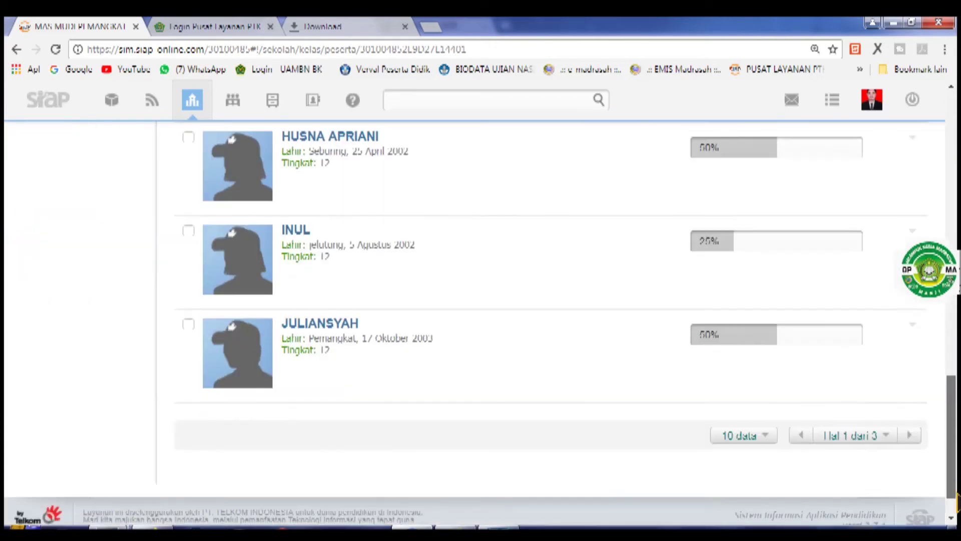
Switch Peserta Kelas to KELAS XII KEAGAMAAN, check its add-participants form for Siswa non Kelas, and cancel it
{"action": "scroll", "coordinate": [956, 413], "scroll_direction": "up", "scroll_amount": 6}
{"action": "scroll", "coordinate": [956, 413], "scroll_direction": "up", "scroll_amount": 15}
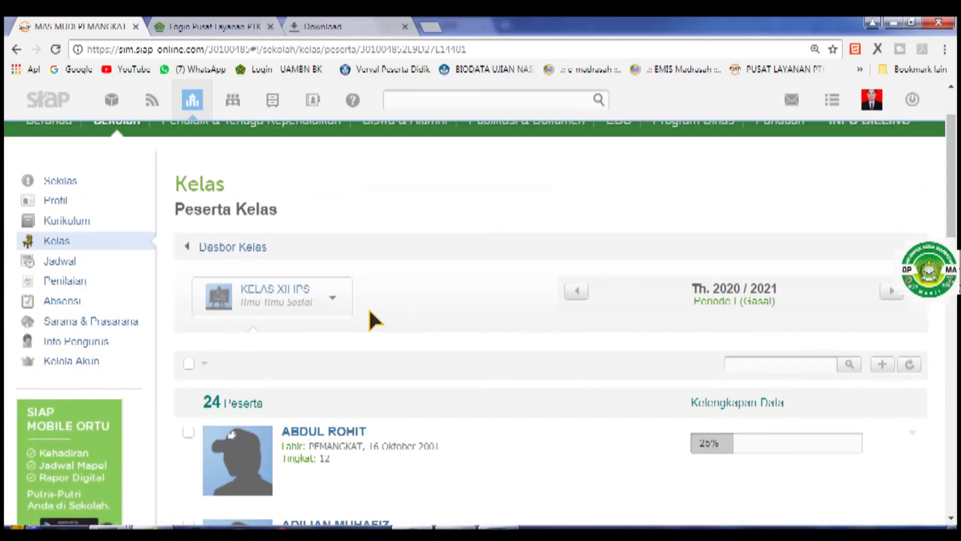
{"action": "left_click", "coordinate": [271, 303]}
{"action": "left_click", "coordinate": [566, 286]}
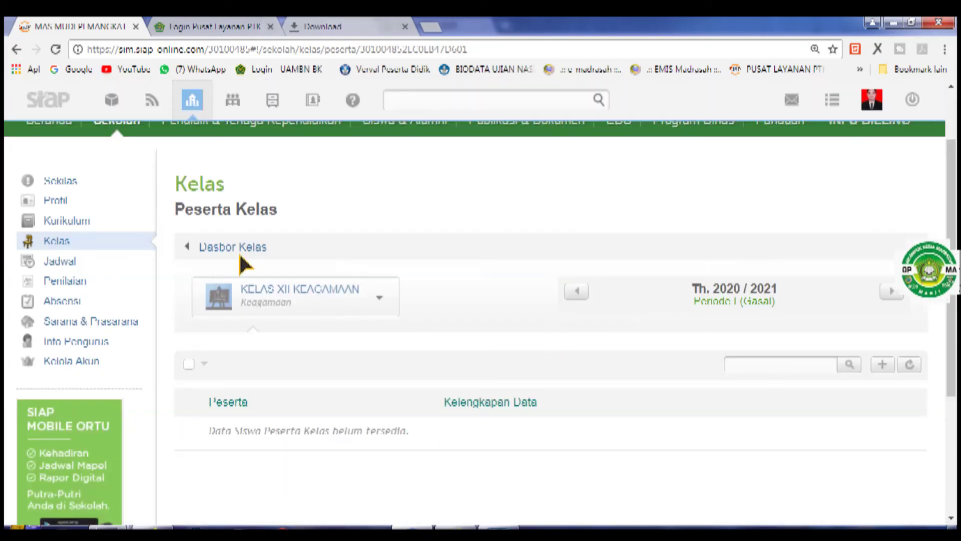
{"action": "left_click", "coordinate": [884, 364]}
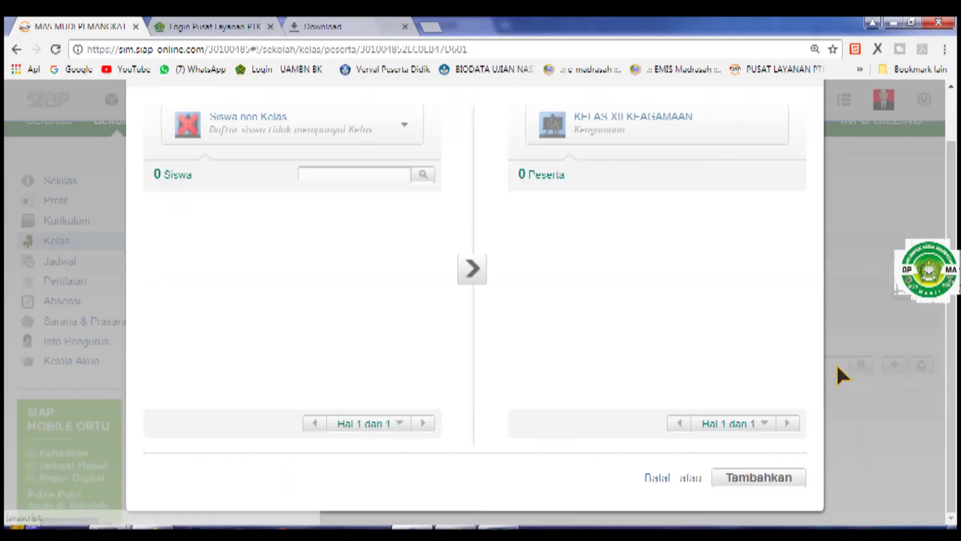
{"action": "left_click", "coordinate": [656, 477]}
Open the Daftar Siswa under Profil Siswa in the Siswa & Alumni section
{"action": "scroll", "coordinate": [150, 326], "scroll_direction": "up", "scroll_amount": 2}
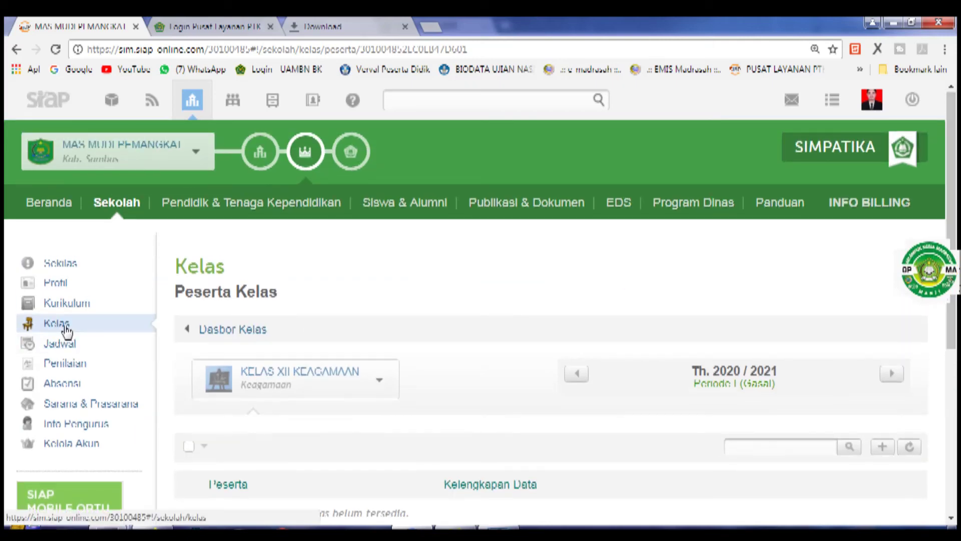
{"action": "left_click", "coordinate": [382, 207]}
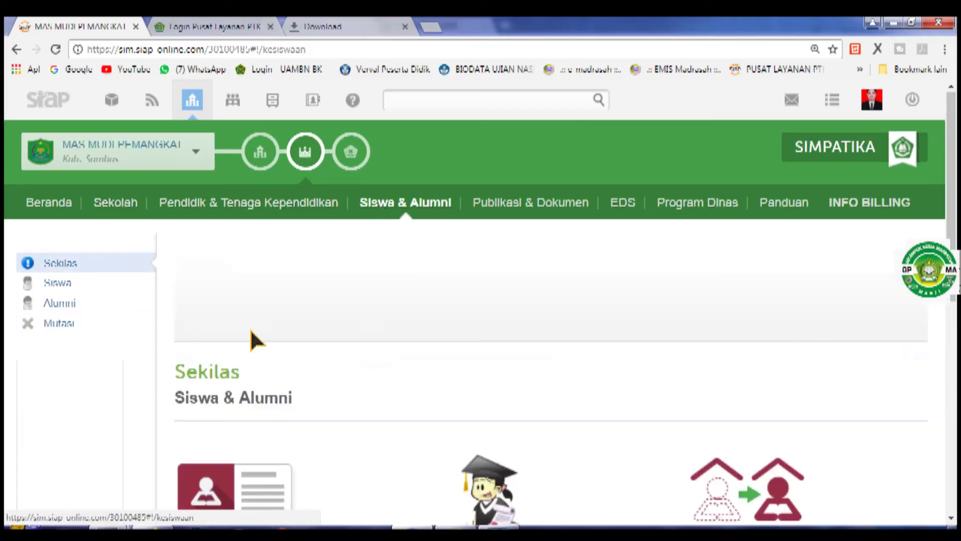
{"action": "left_click", "coordinate": [75, 292]}
{"action": "scroll", "coordinate": [944, 333], "scroll_direction": "down", "scroll_amount": 2}
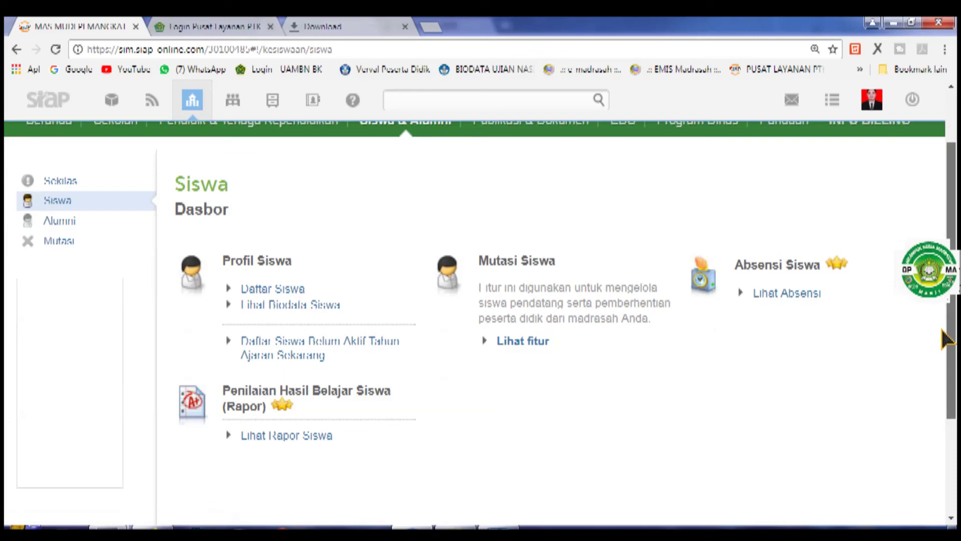
{"action": "left_click", "coordinate": [290, 280]}
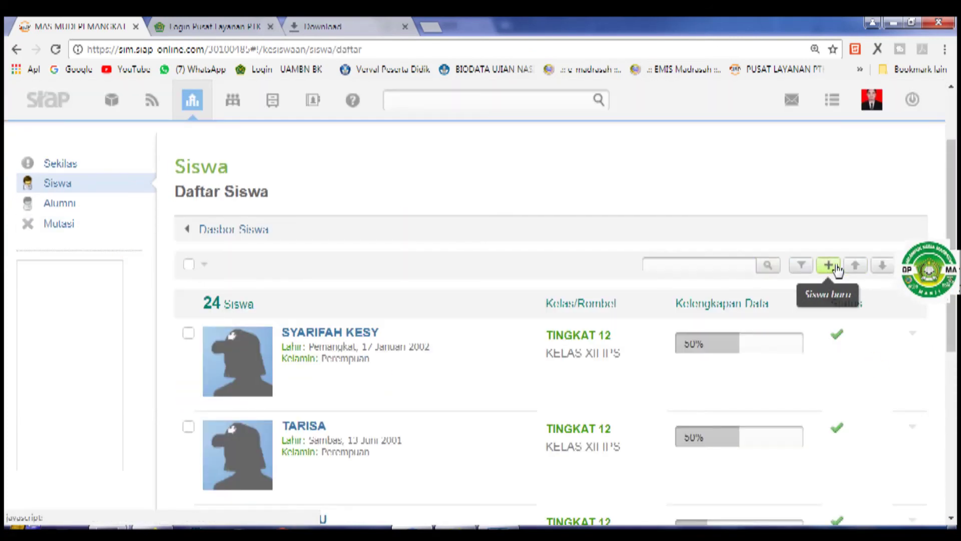
{"action": "scroll", "coordinate": [834, 270], "scroll_direction": "up", "scroll_amount": 1}
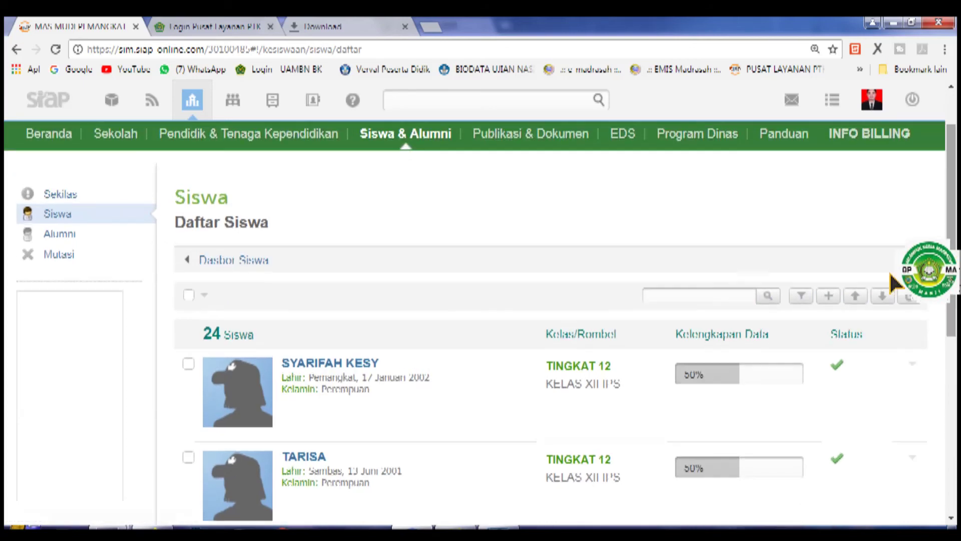
Review the blank Data Siswa Baru form for adding a new student and close it without saving
{"action": "left_click", "coordinate": [830, 297]}
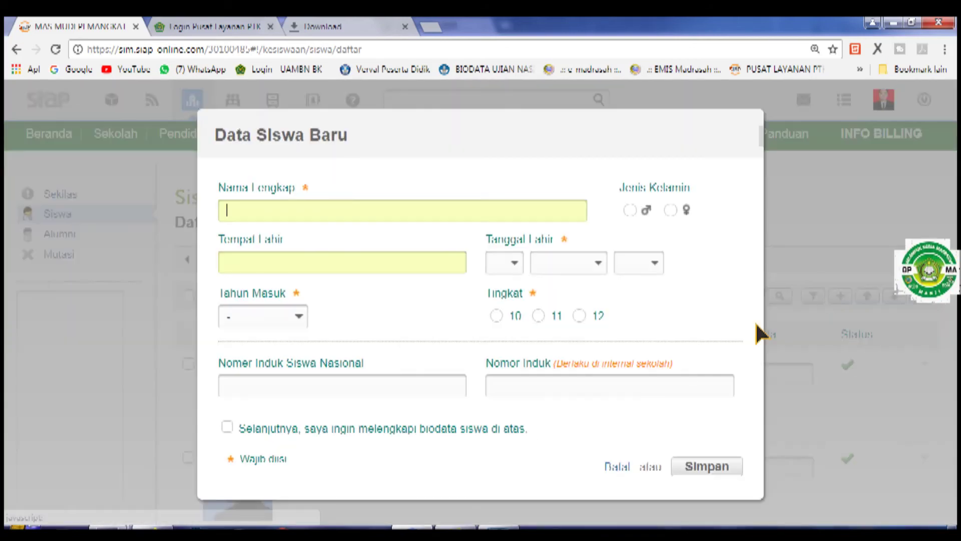
{"action": "left_click", "coordinate": [271, 210]}
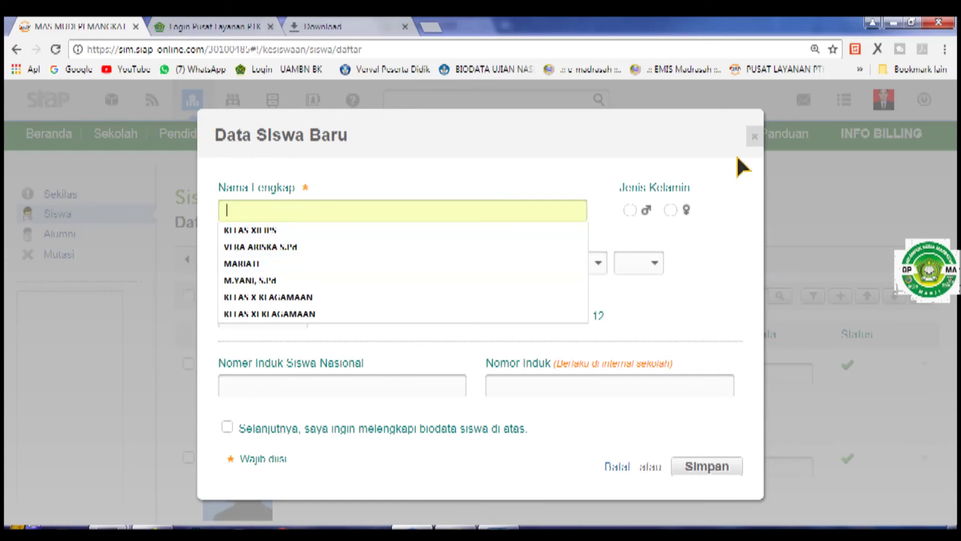
{"action": "left_click", "coordinate": [751, 139]}
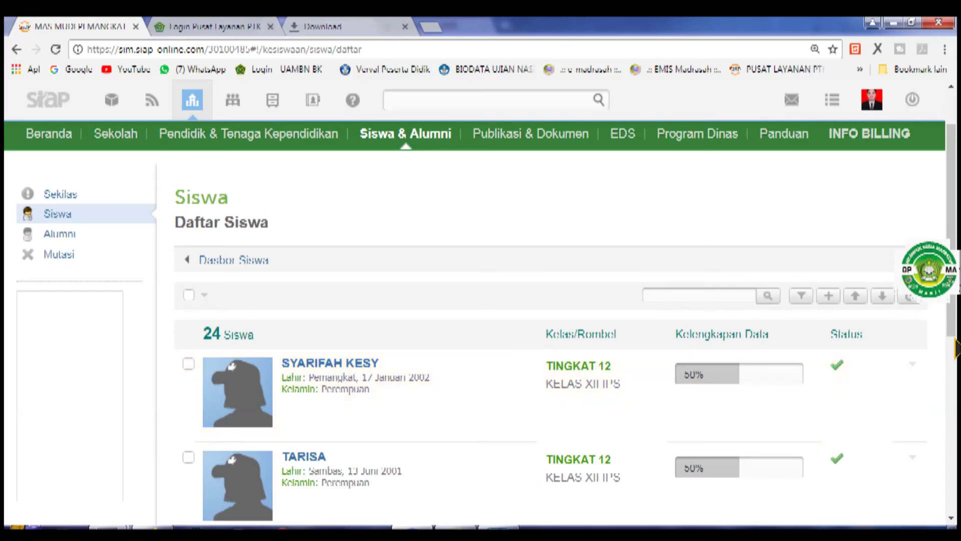
{"action": "left_click", "coordinate": [827, 299]}
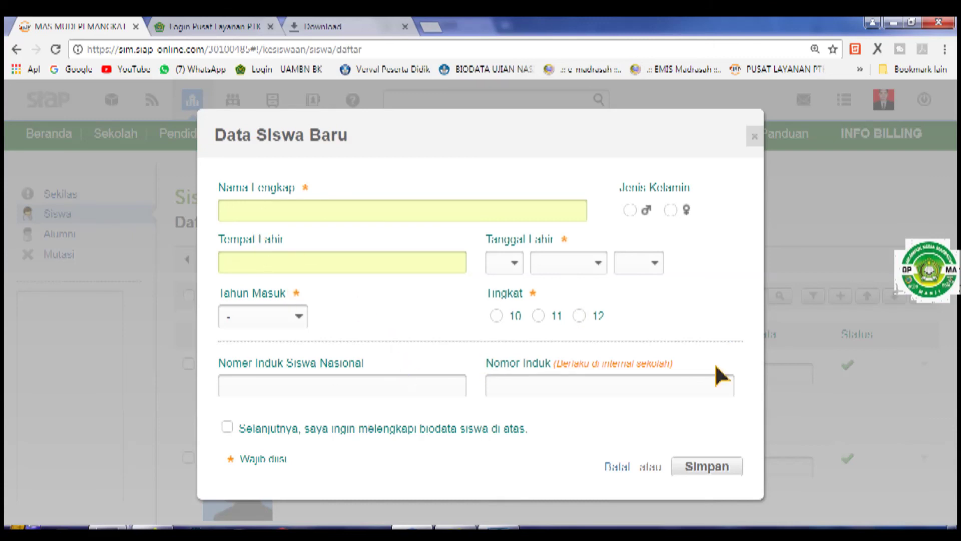
{"action": "left_click", "coordinate": [617, 467]}
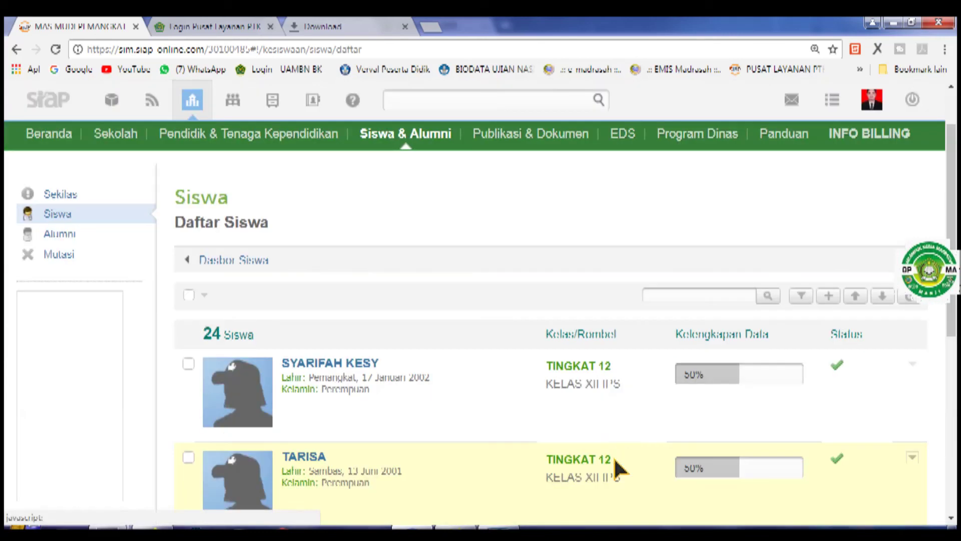
Return to the Sekolah section's Sekilas overview from the student list
{"action": "scroll", "coordinate": [955, 220], "scroll_direction": "up", "scroll_amount": 2}
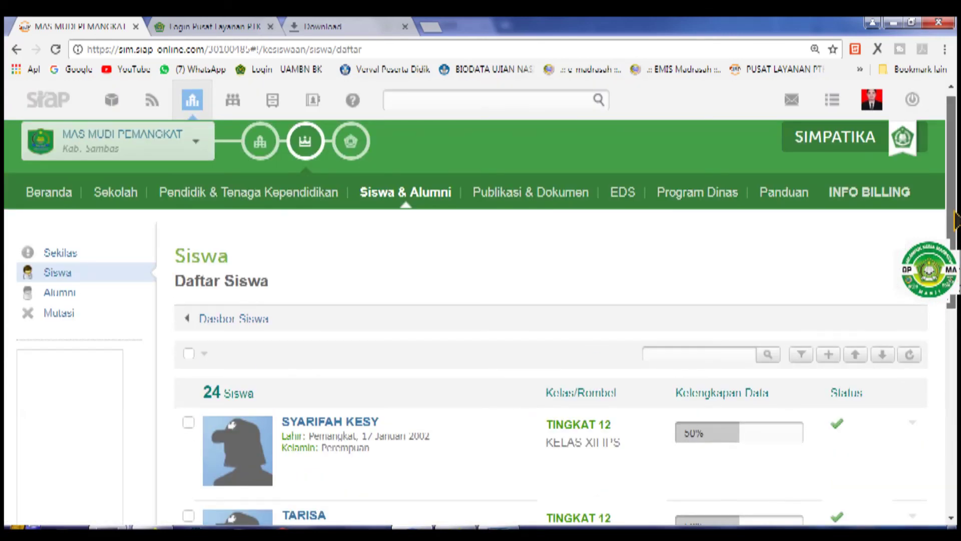
{"action": "left_click_drag", "start_coordinate": [952, 214], "coordinate": [953, 205]}
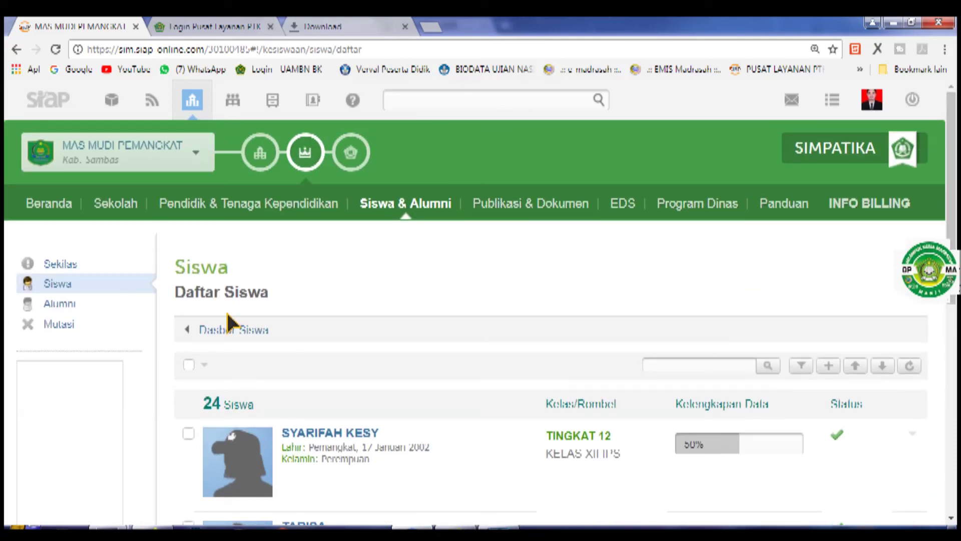
{"action": "left_click", "coordinate": [106, 208]}
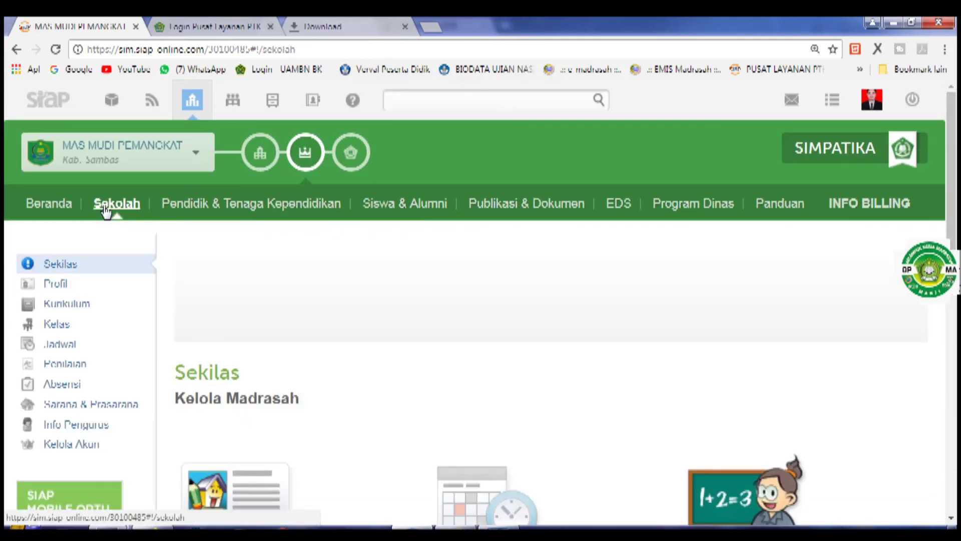